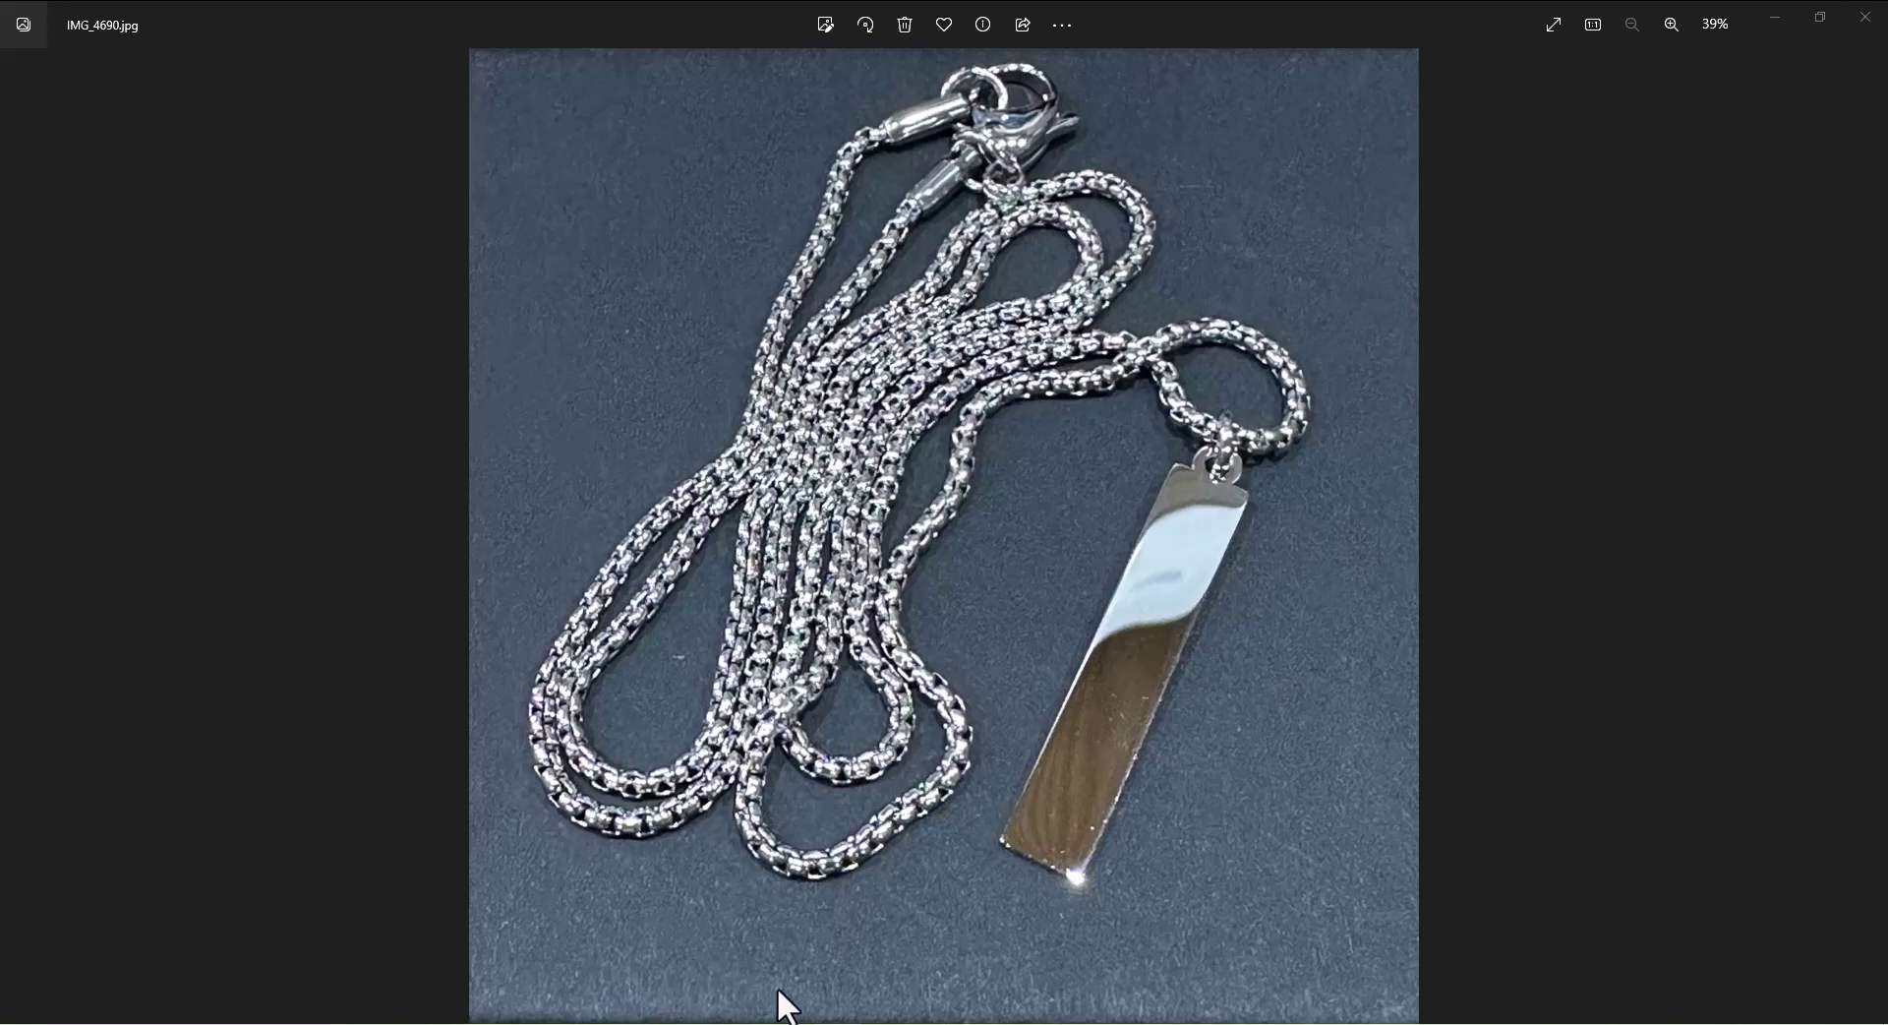
Step: Switch to MagicArt 7 so the live camera view shows the steel bar clamped in the laser bed
key("alt+Tab")
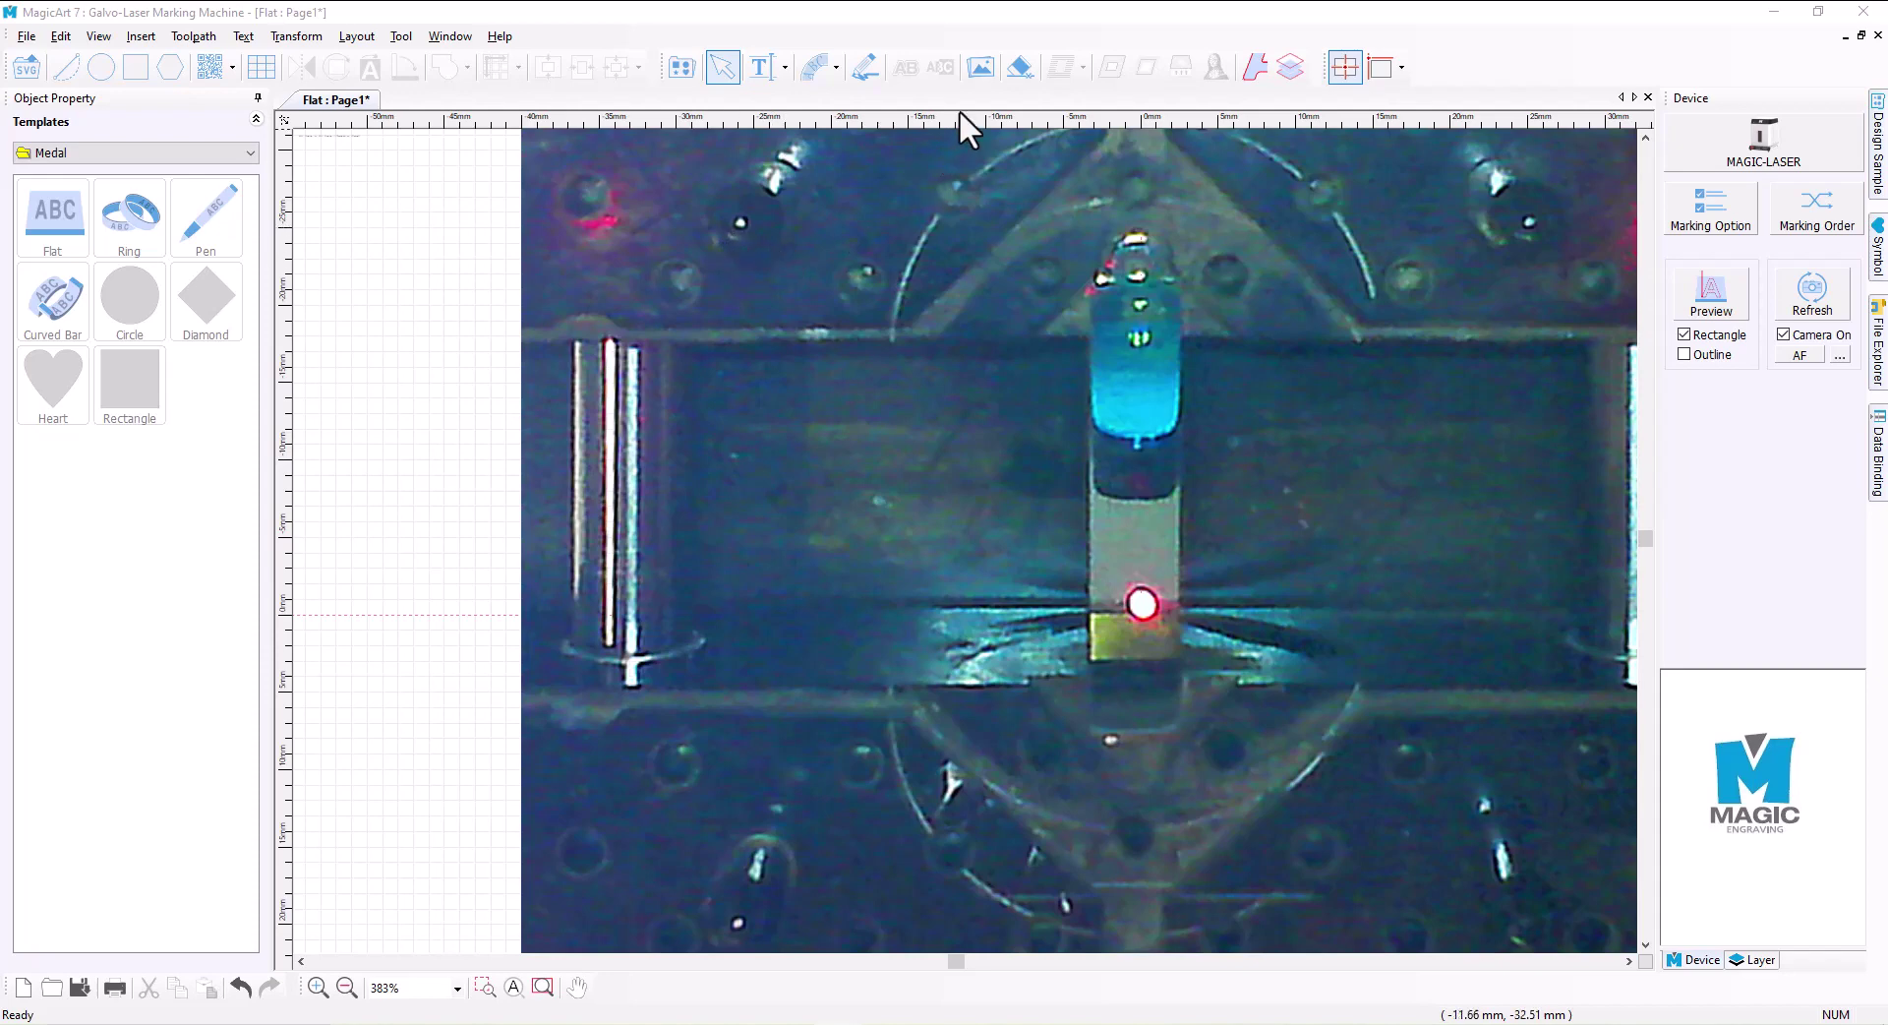
Step: Insert the 'flower length ways' image and drop it over the steel bar
left_click(980, 67)
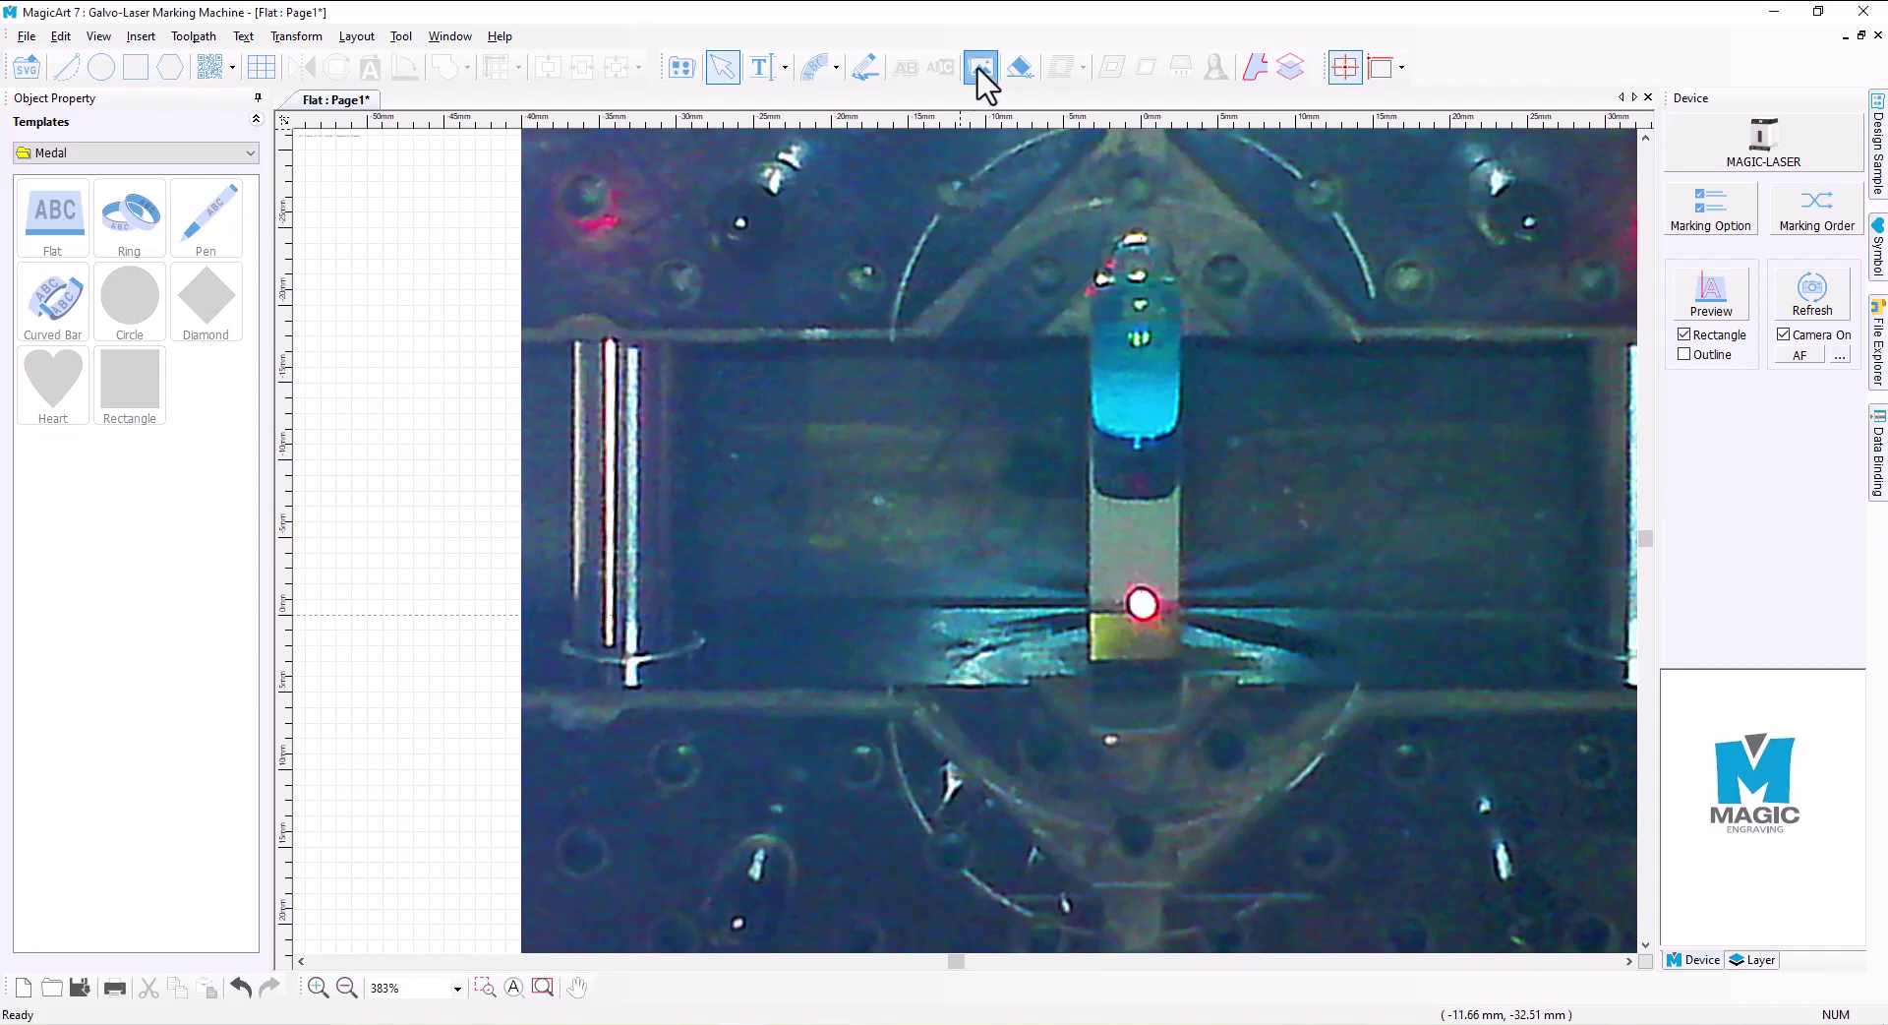
left_click(1018, 295)
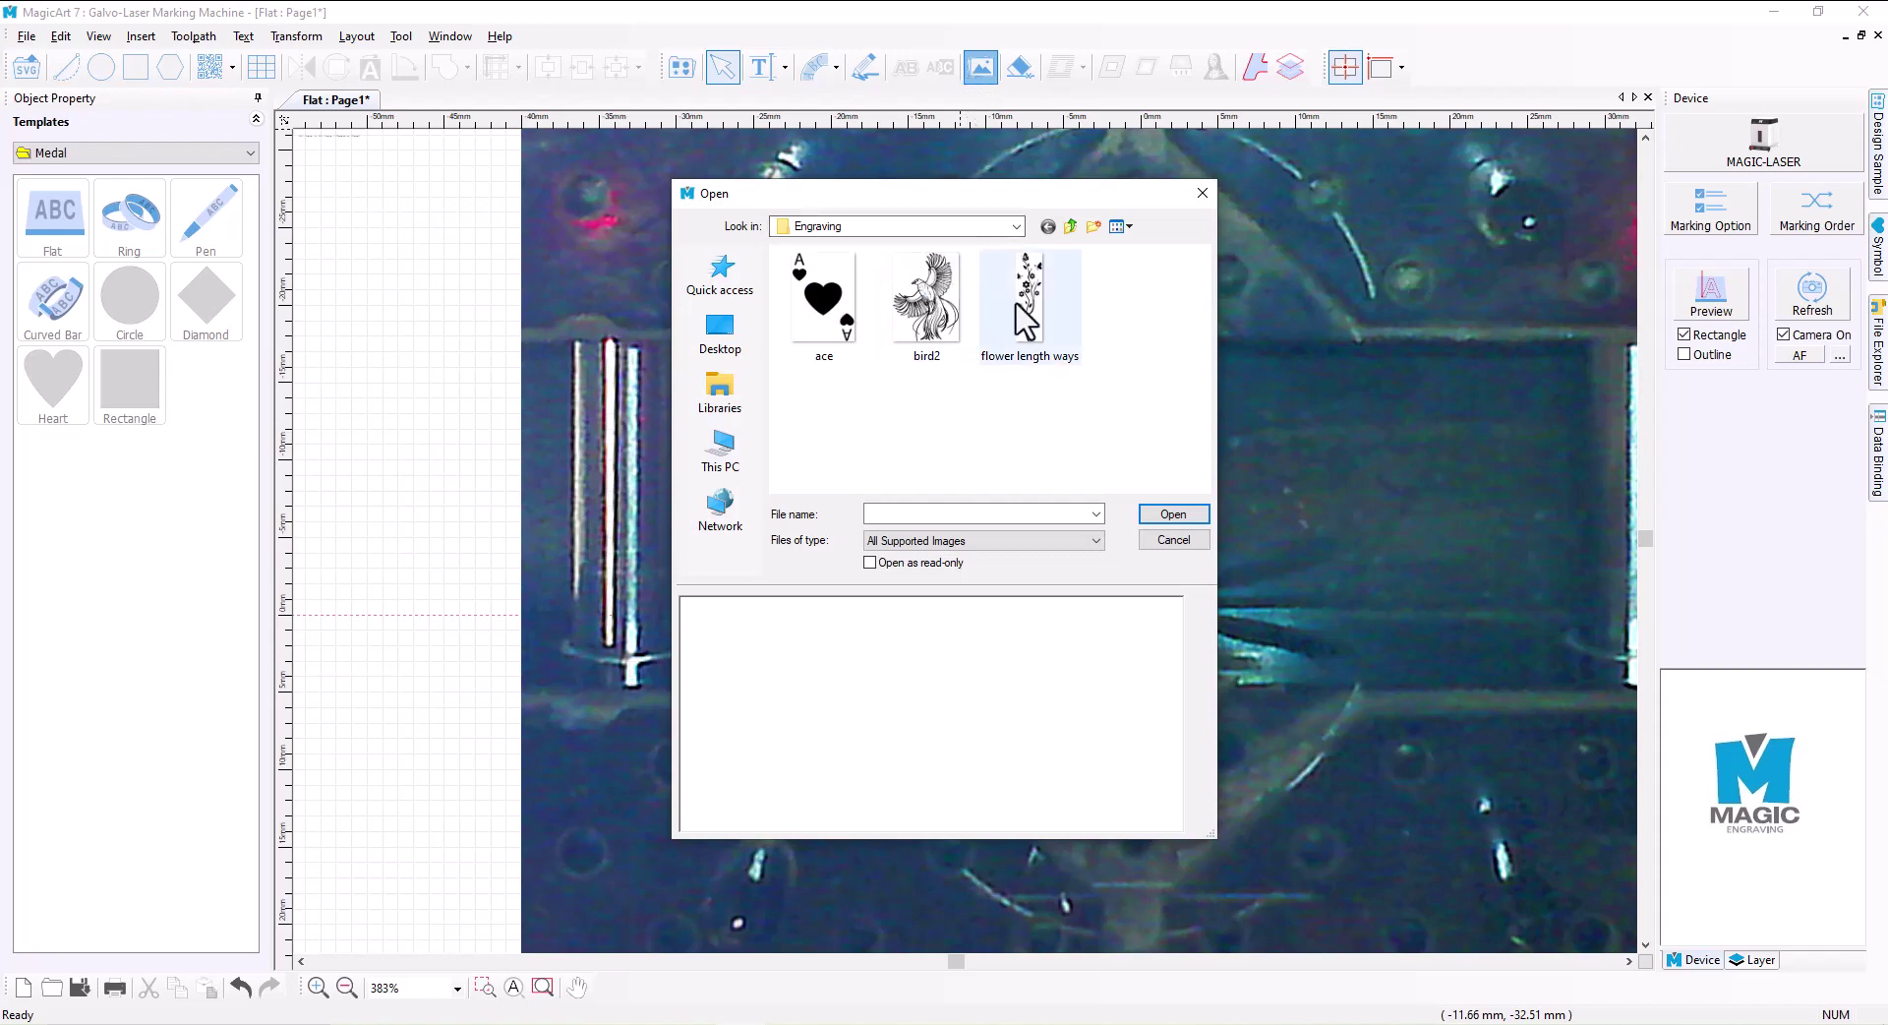
double_click(1013, 295)
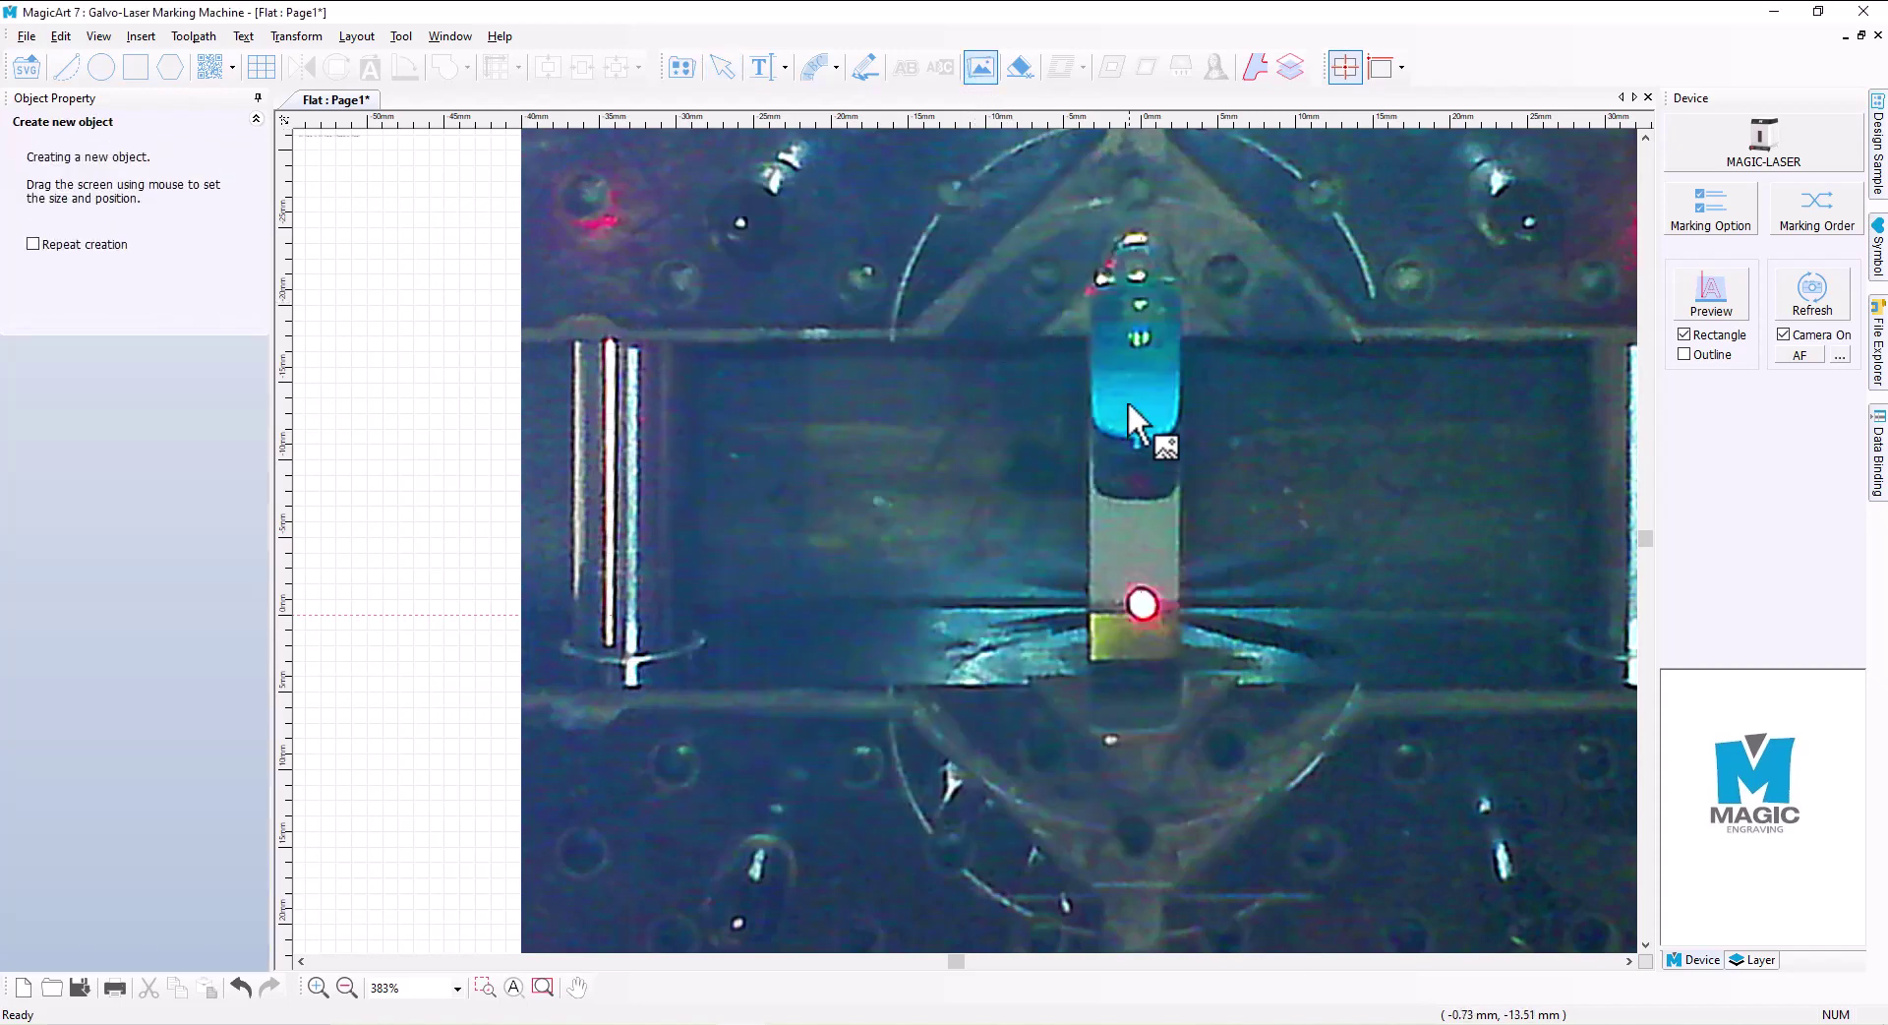
left_click_drag(1094, 355, 1171, 628)
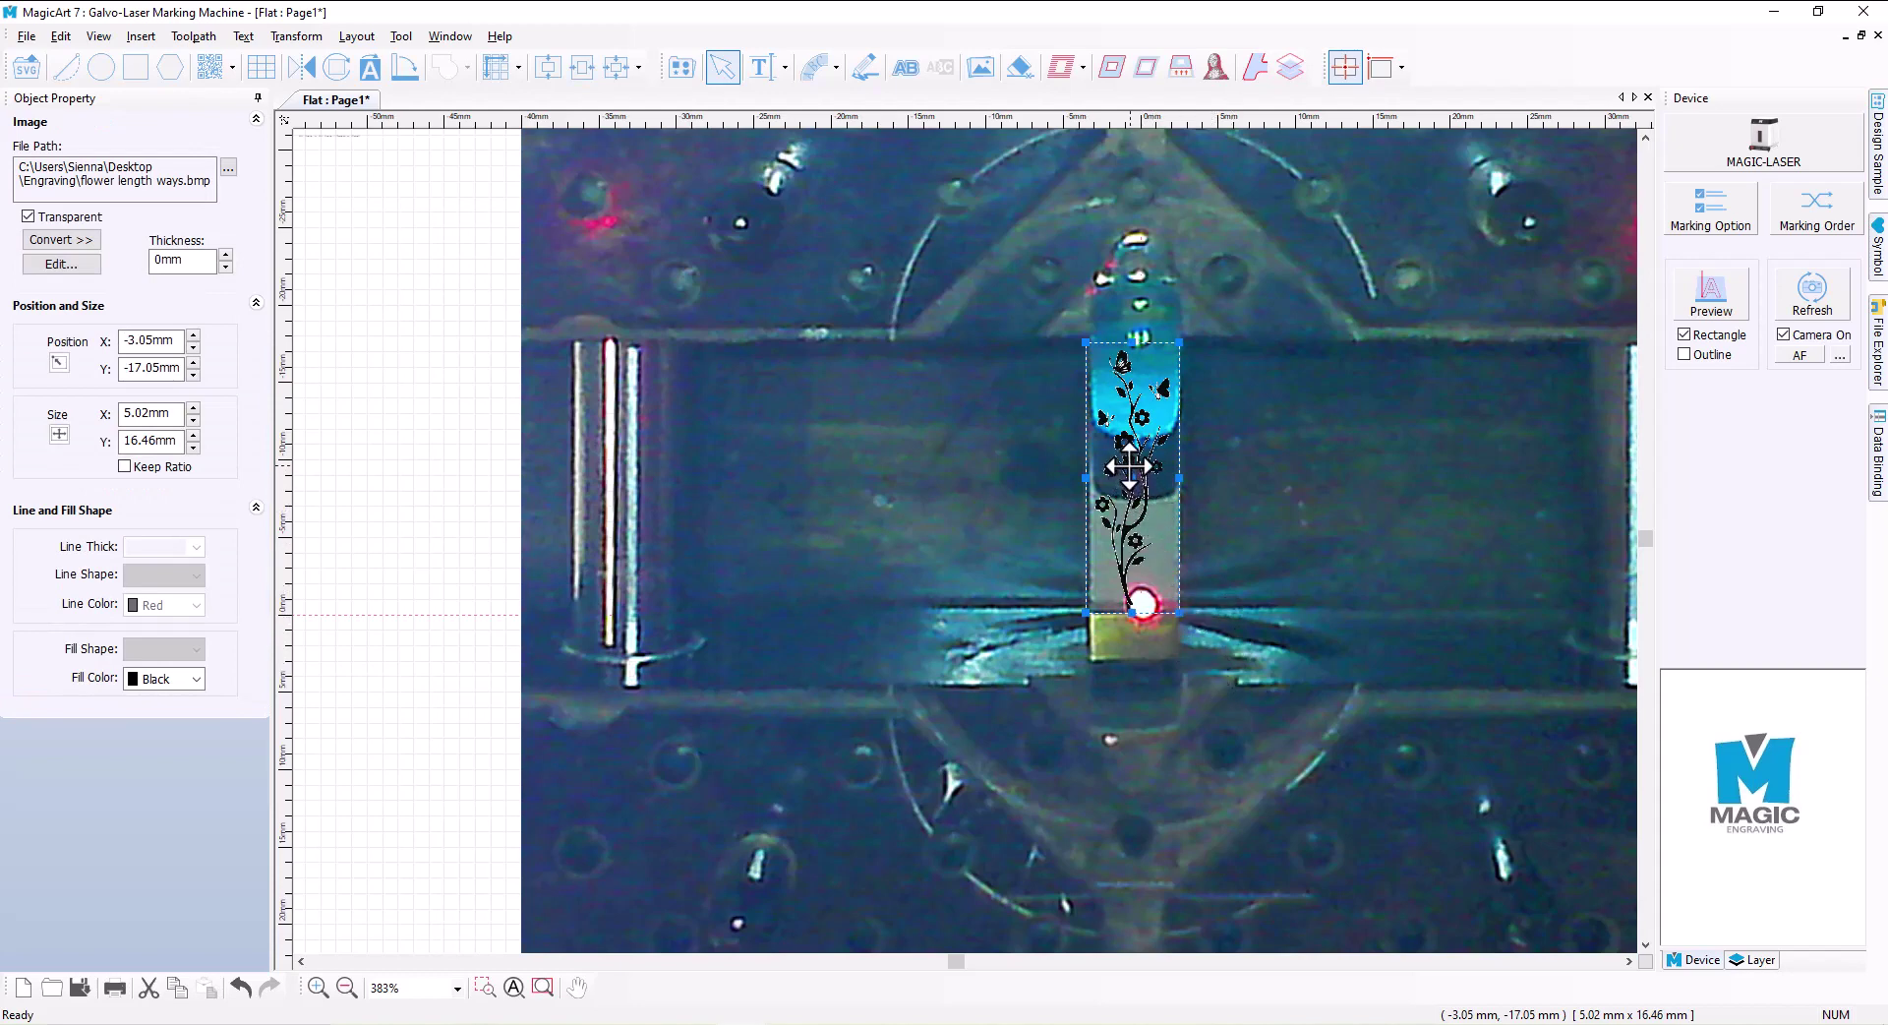
Step: Centre the flower image on the bar and stretch it to 5.02 × 21.43 mm
left_click_drag(1133, 465, 1132, 571)
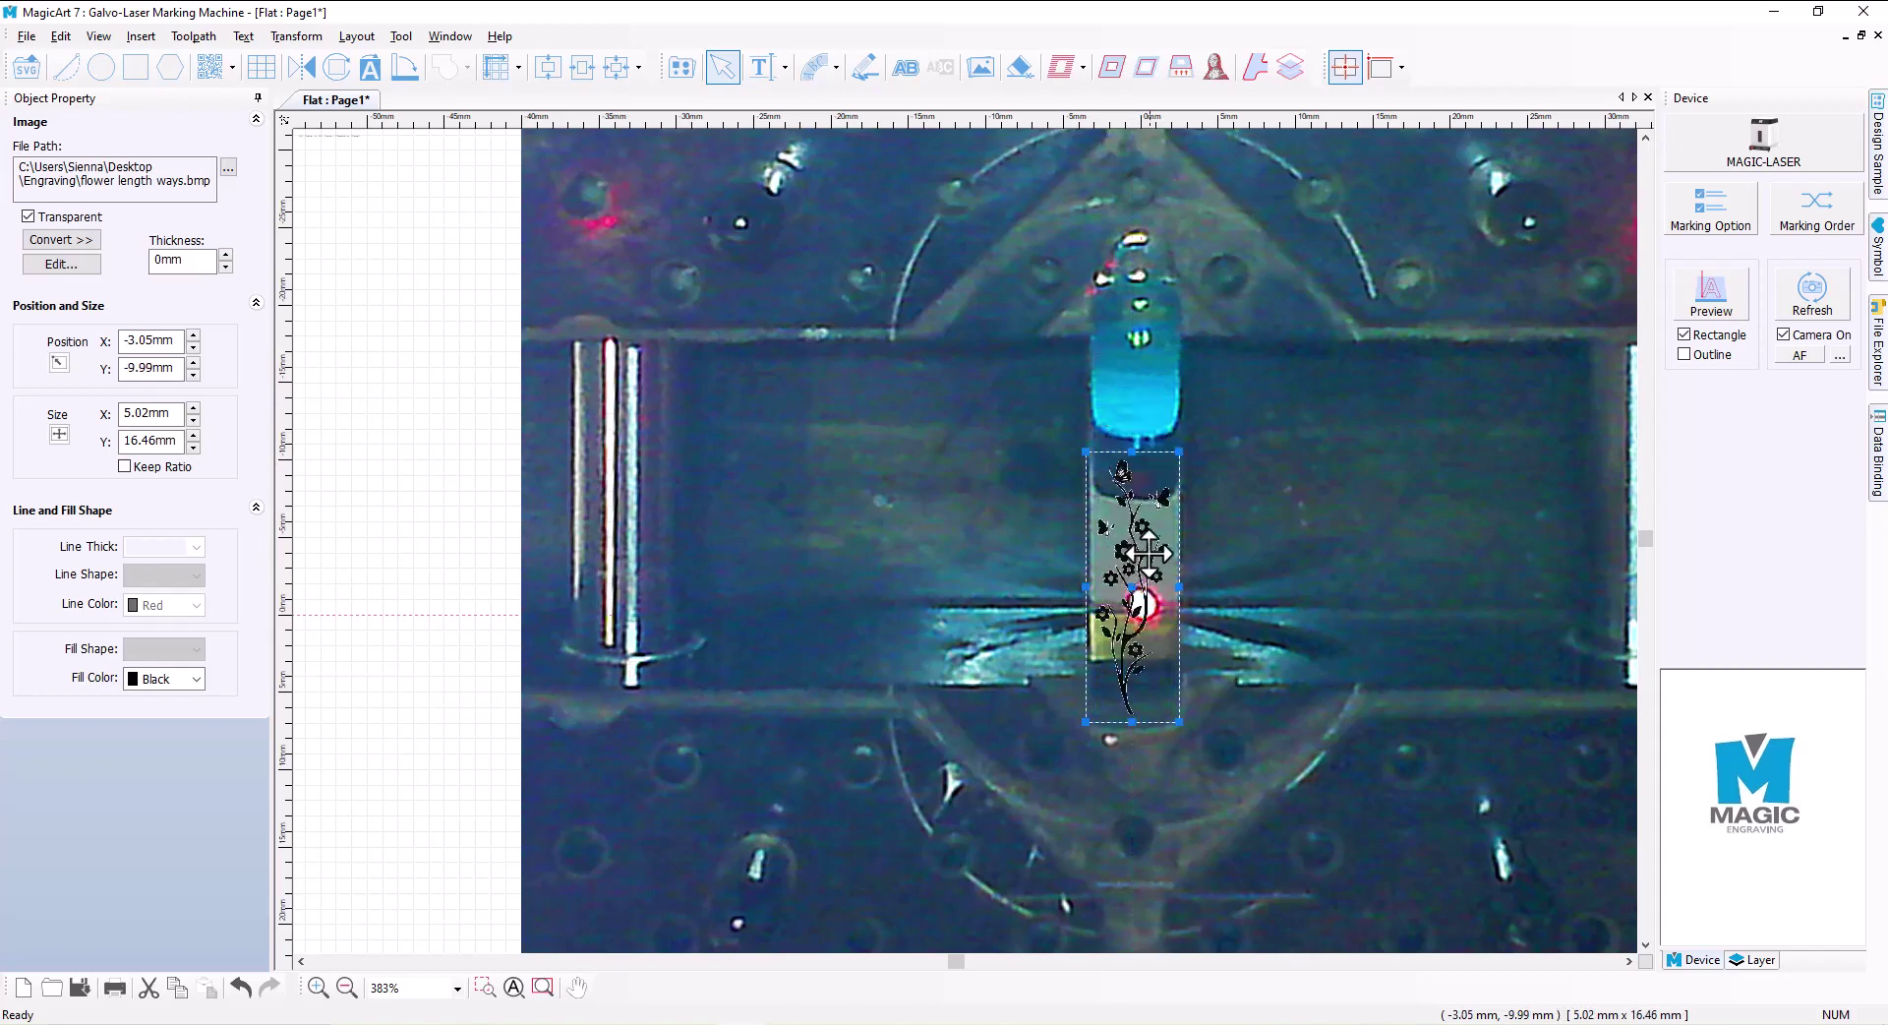
scroll(1214, 541, "up", 3)
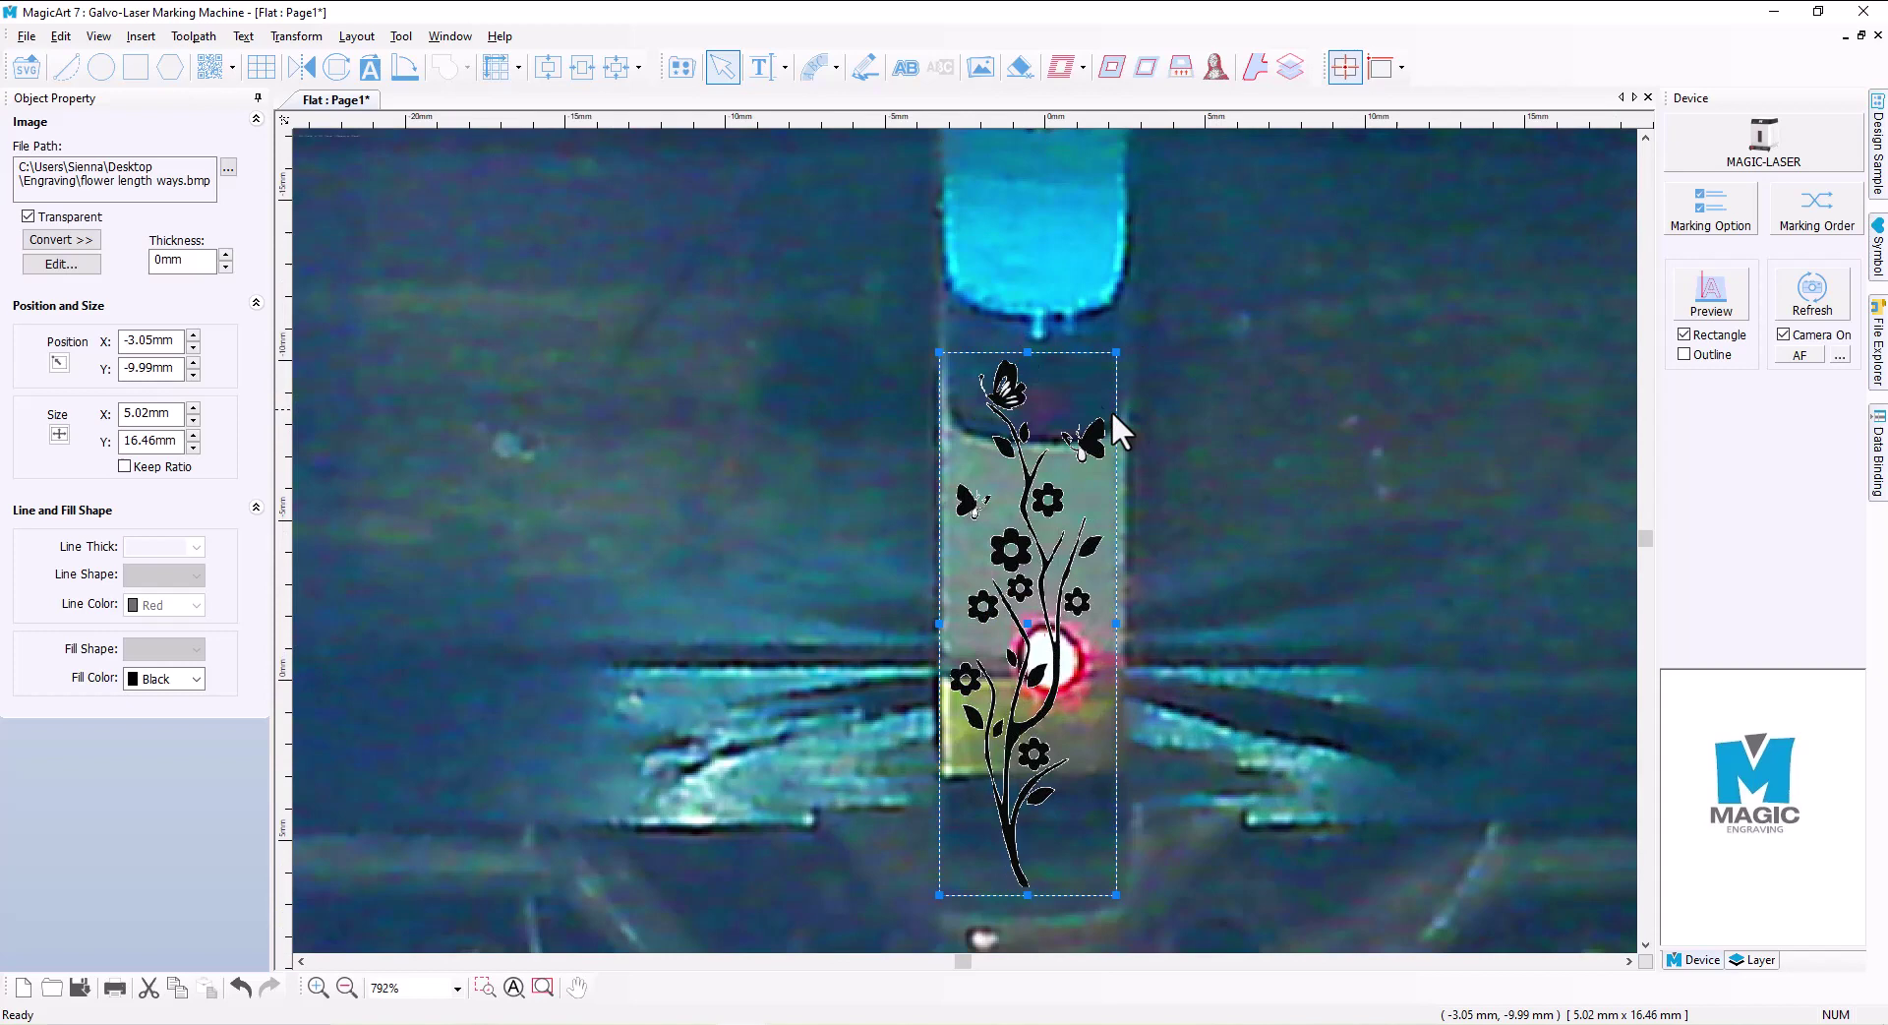
left_click_drag(1045, 536, 1055, 530)
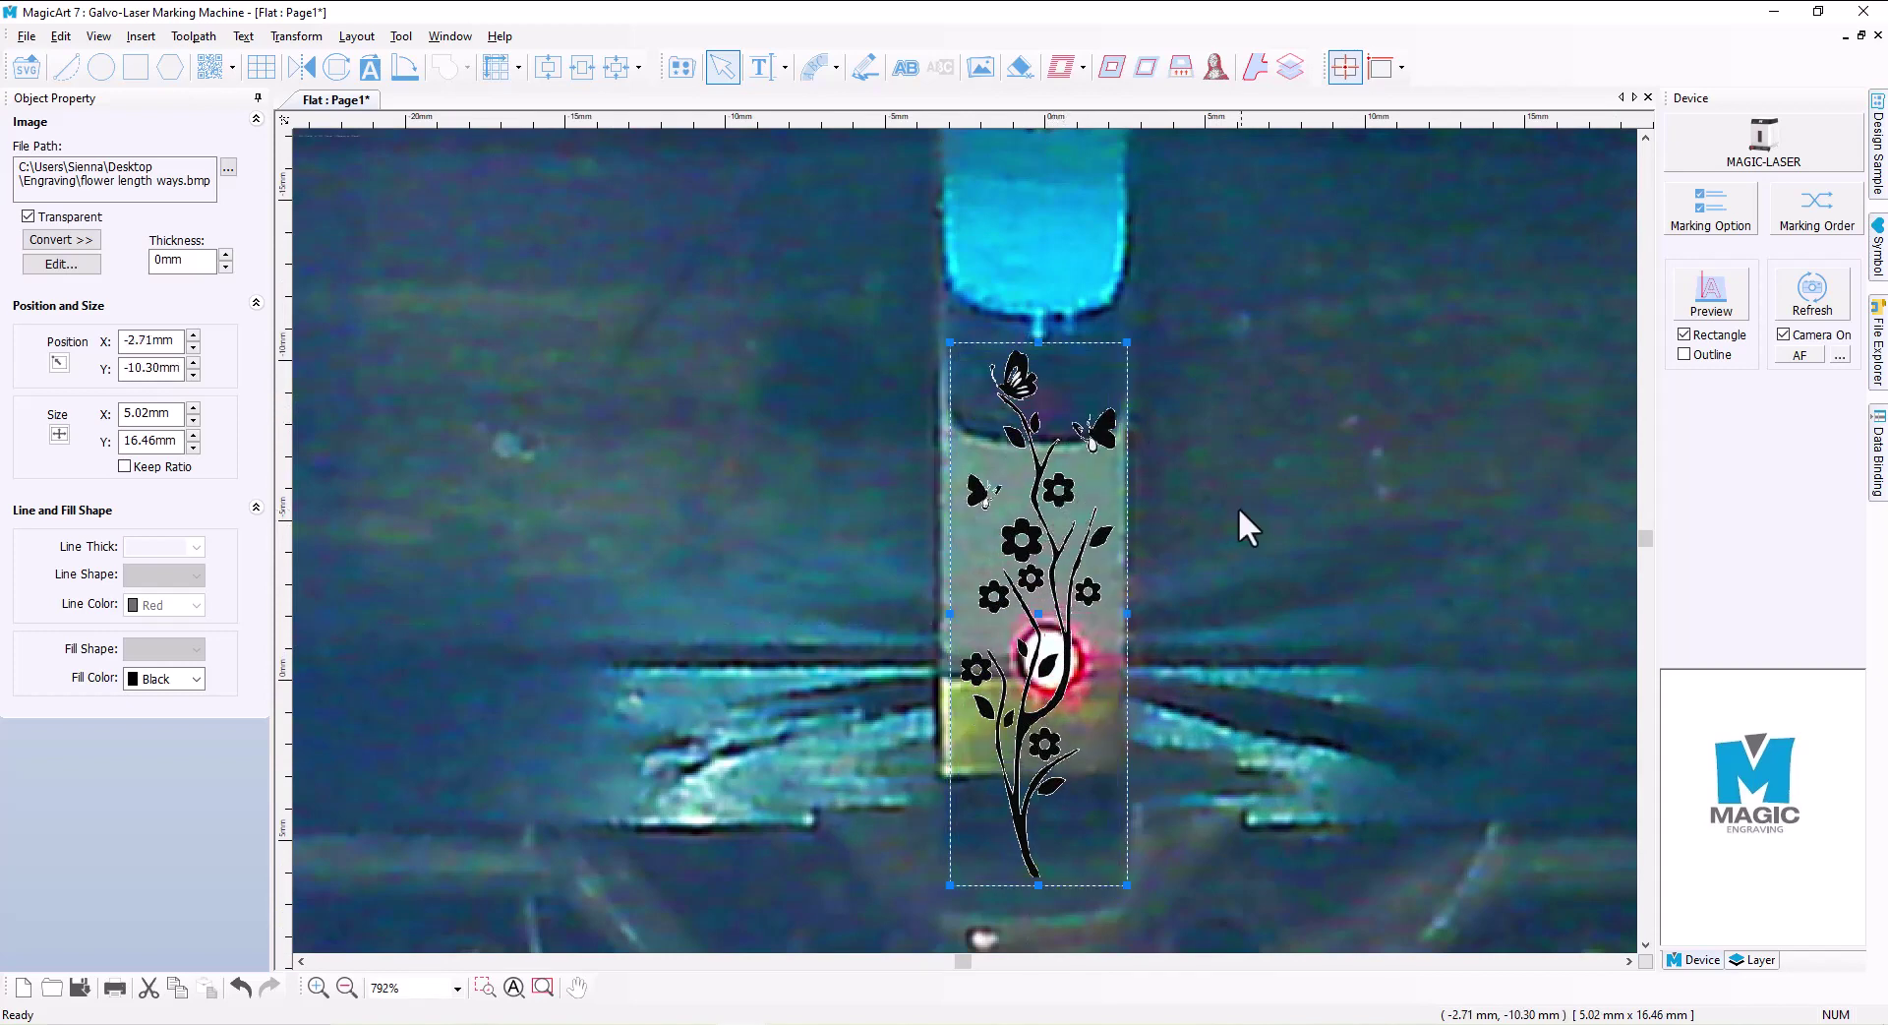
scroll(1239, 505, "down", 3)
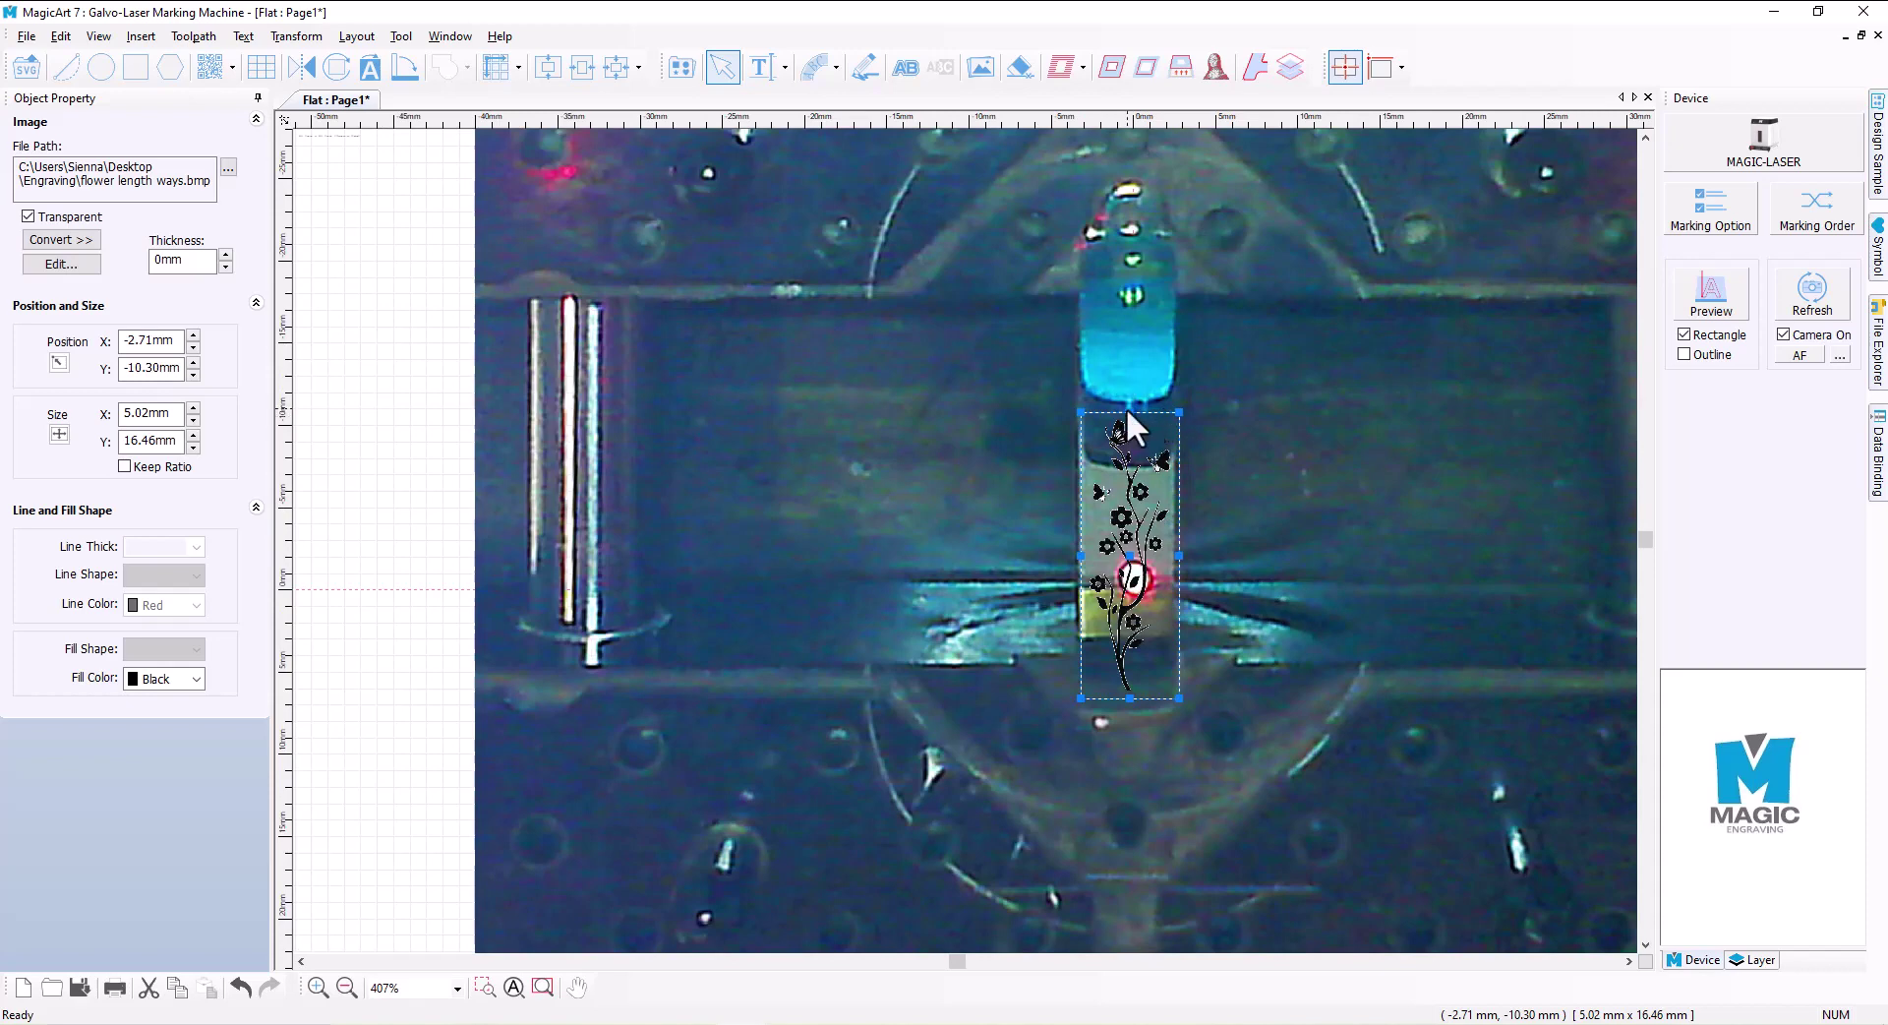
left_click_drag(1128, 411, 1121, 333)
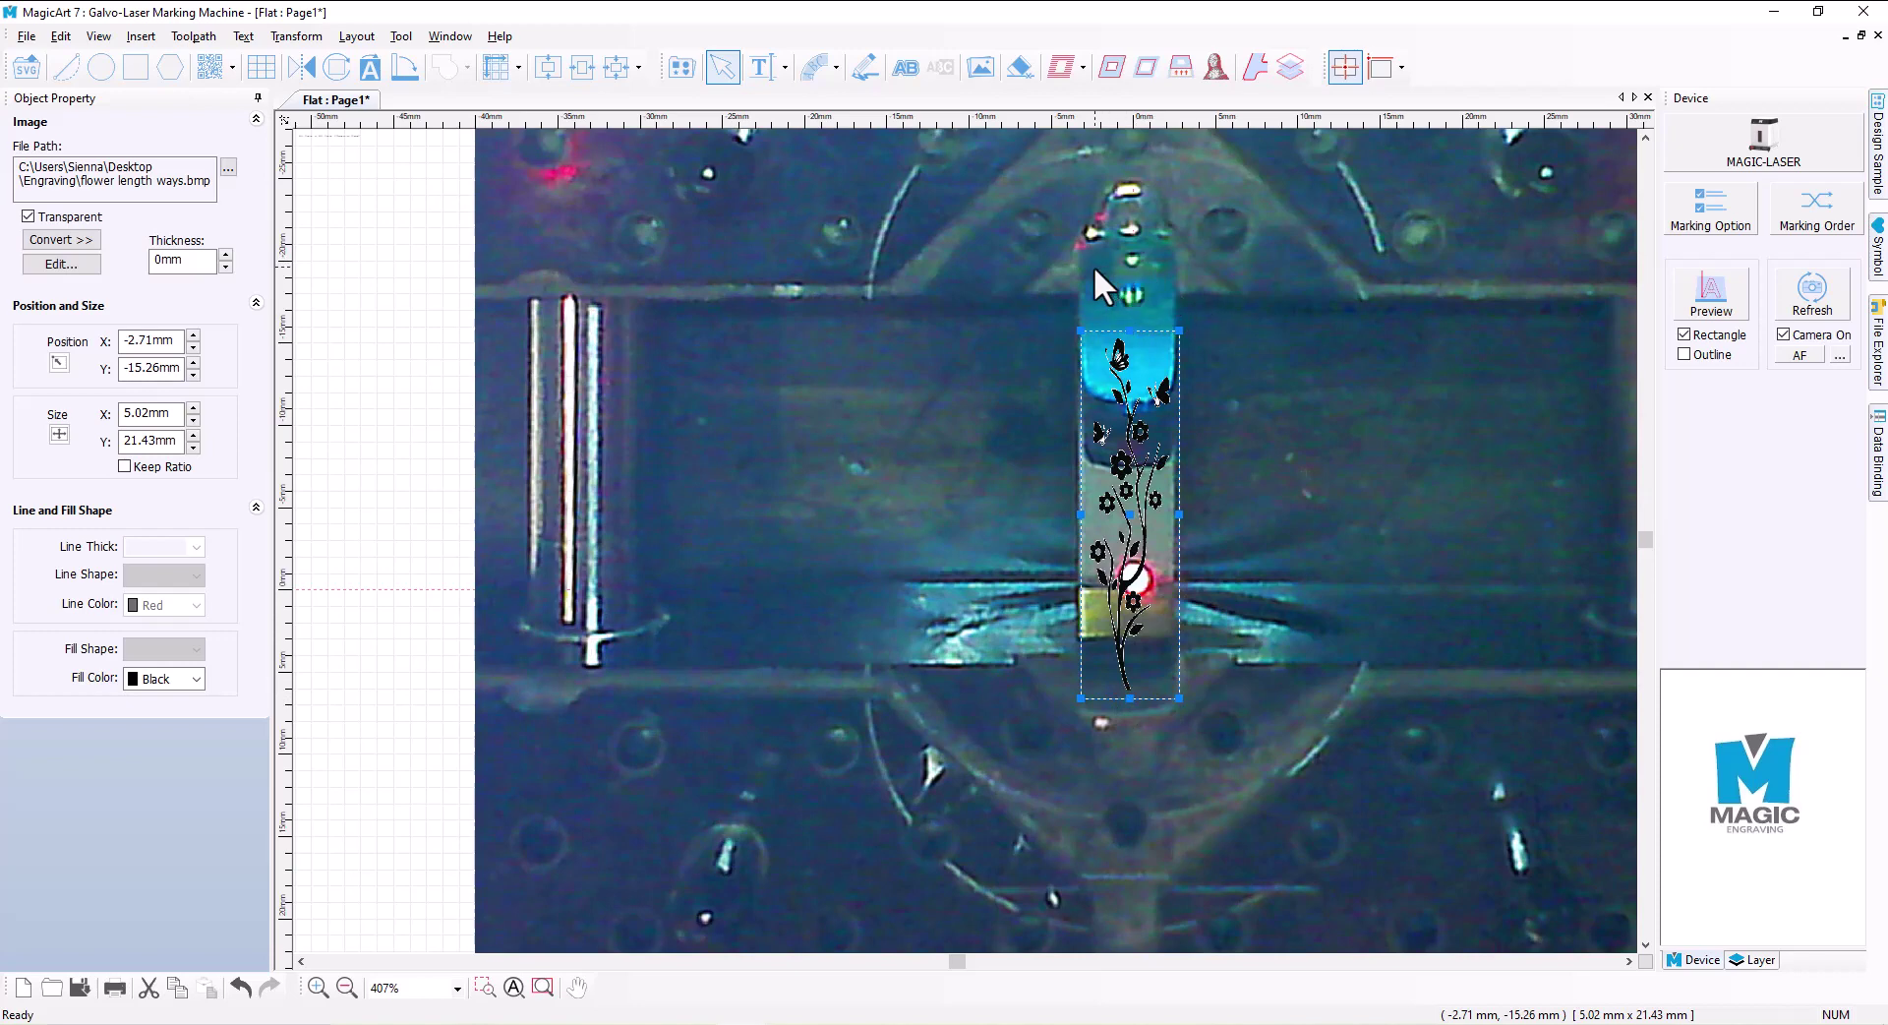
Step: Add a text object reading 'Mum' above the flower image
left_click(972, 295)
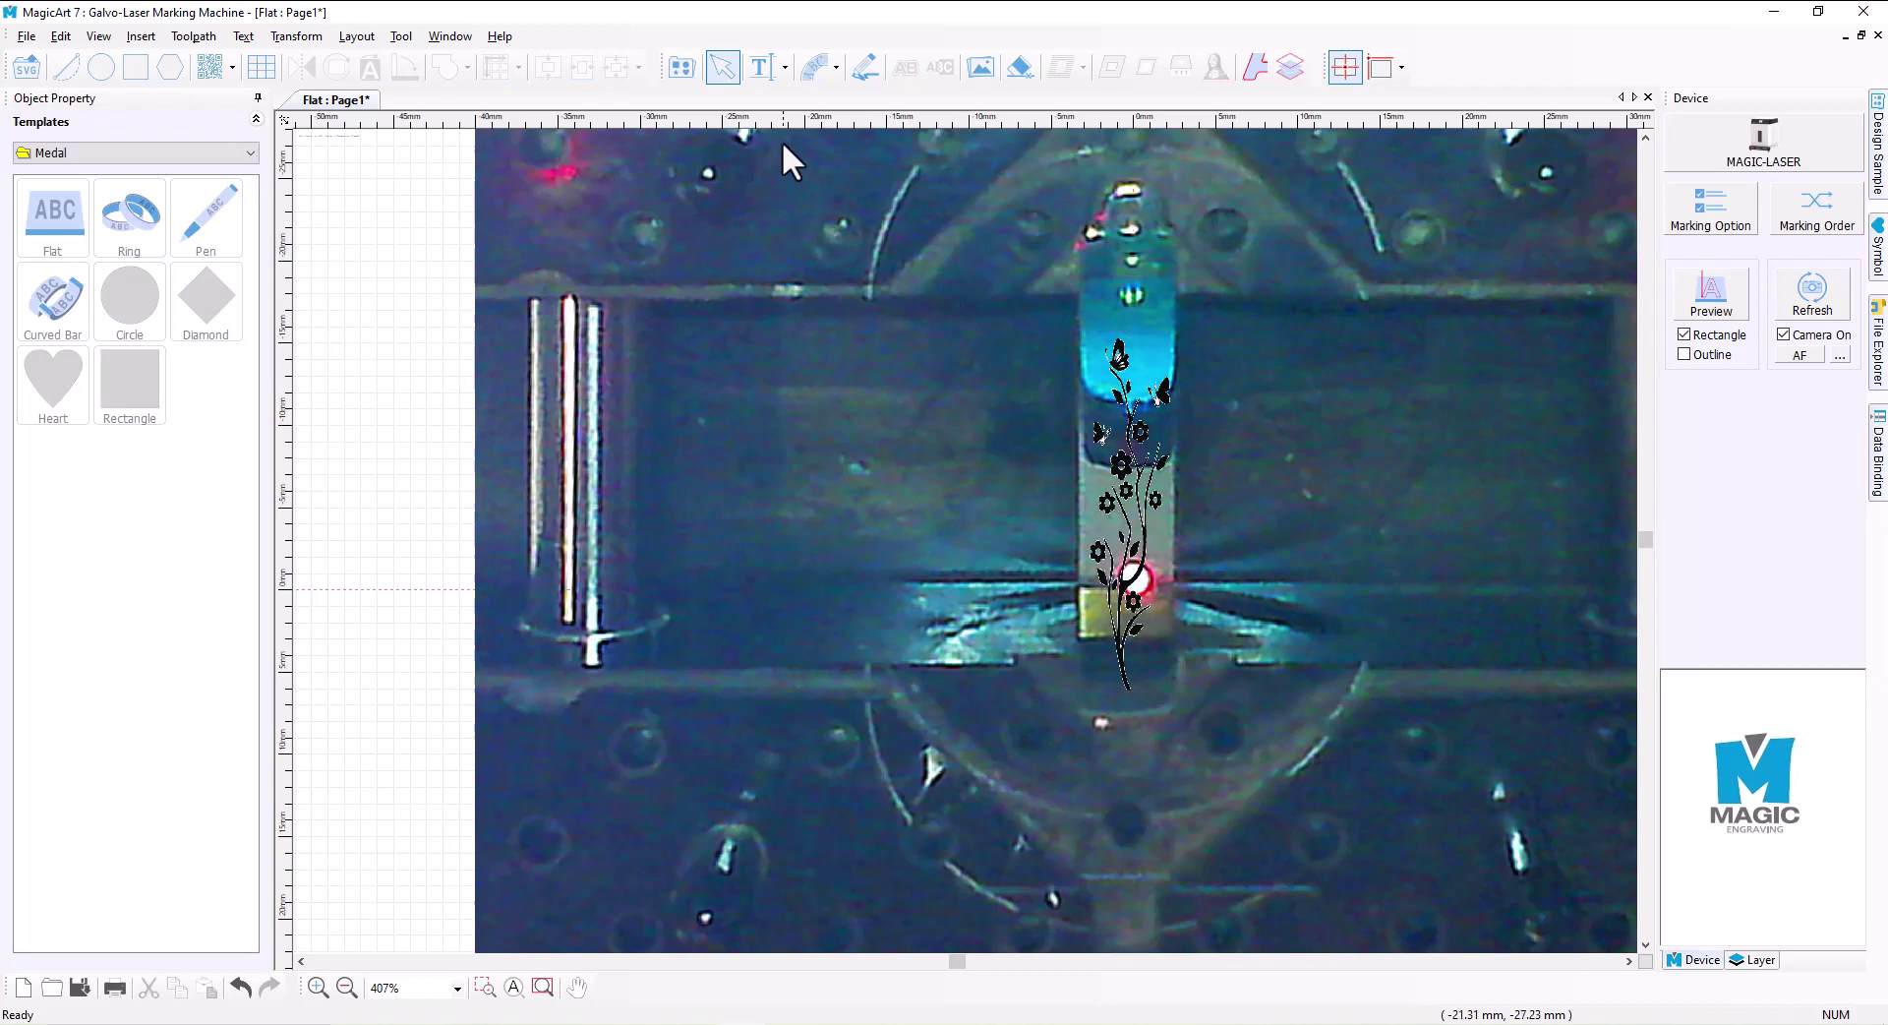
left_click(764, 67)
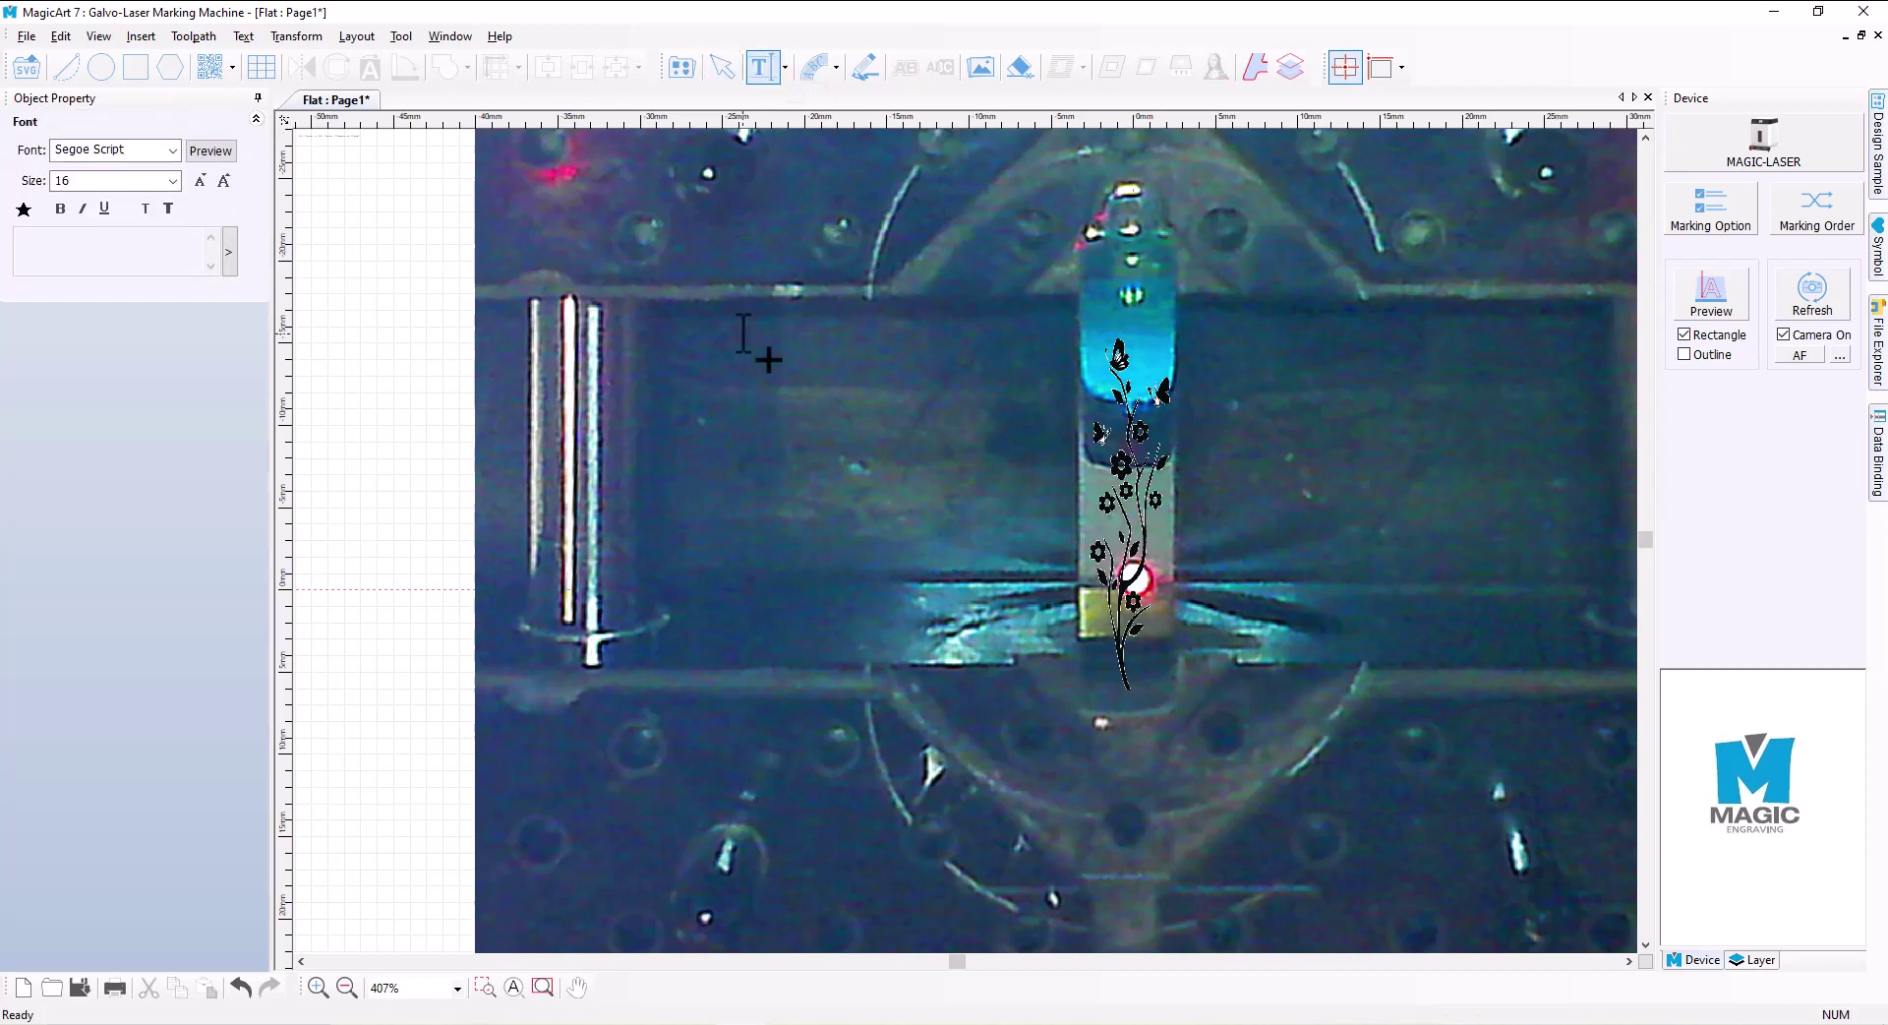
left_click(1092, 295)
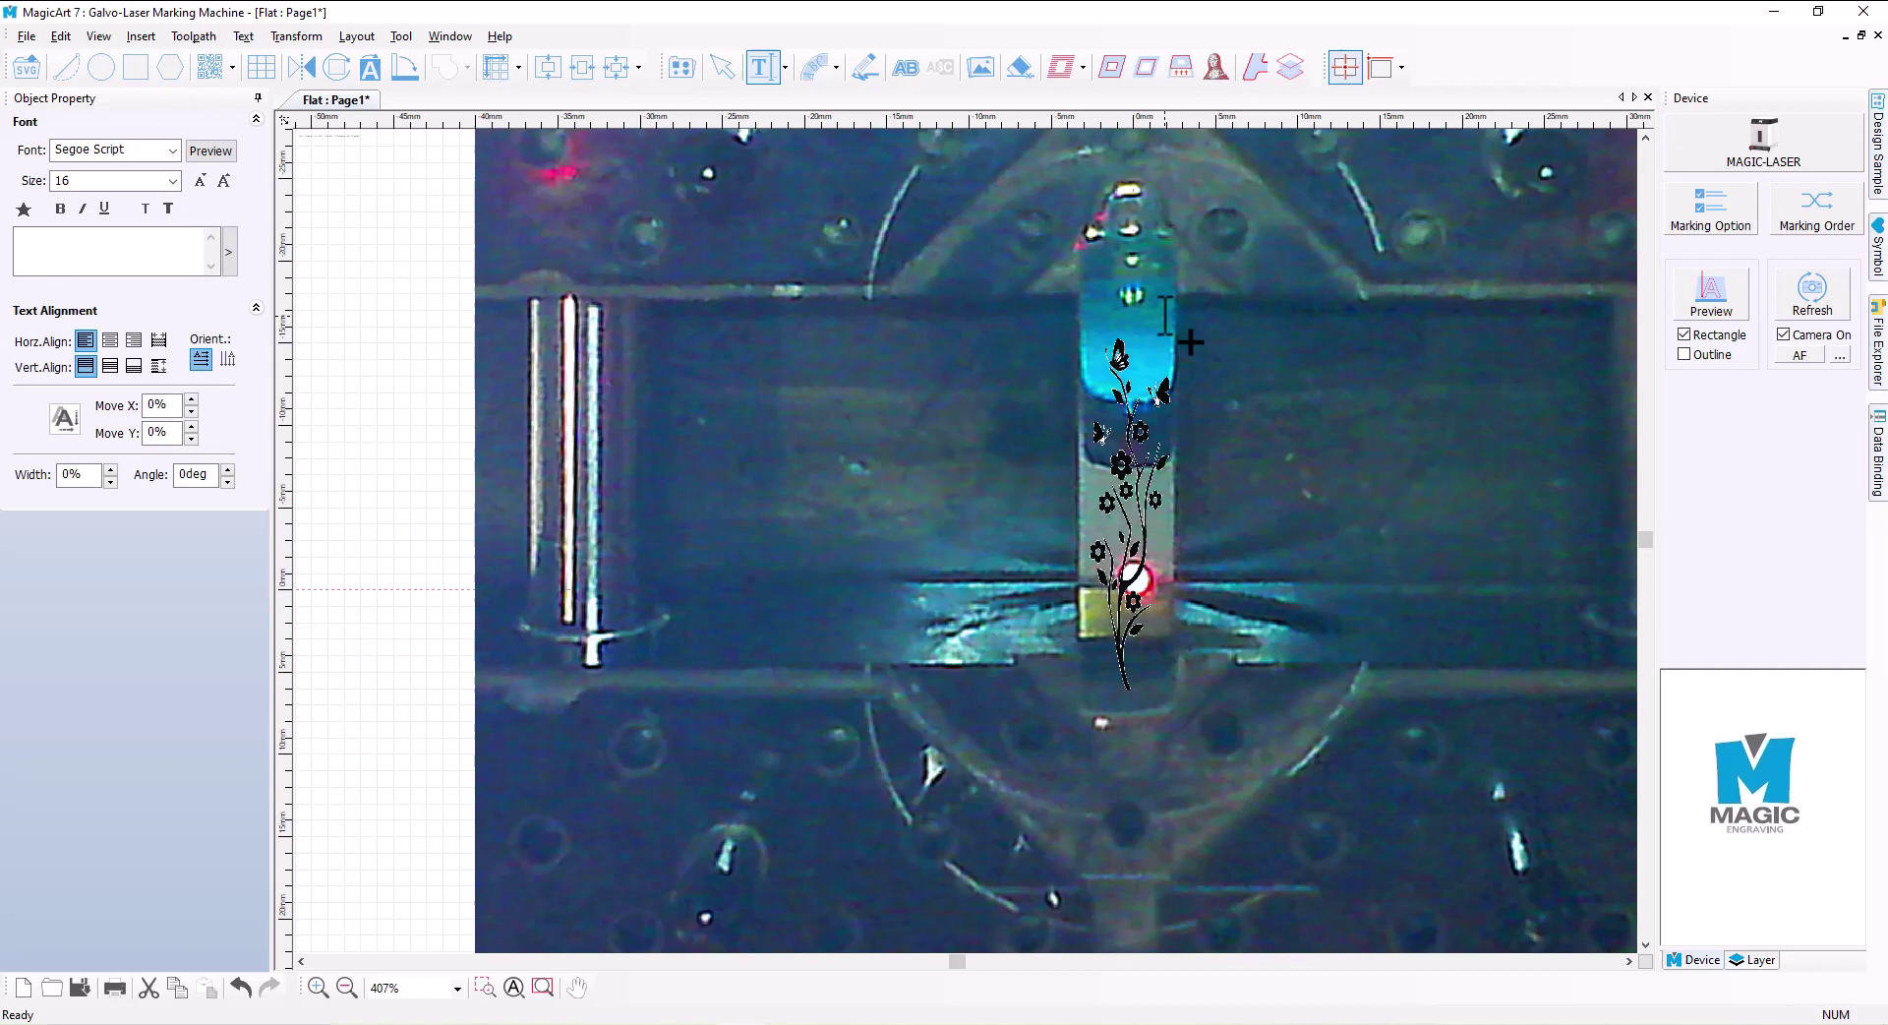
type("Mum")
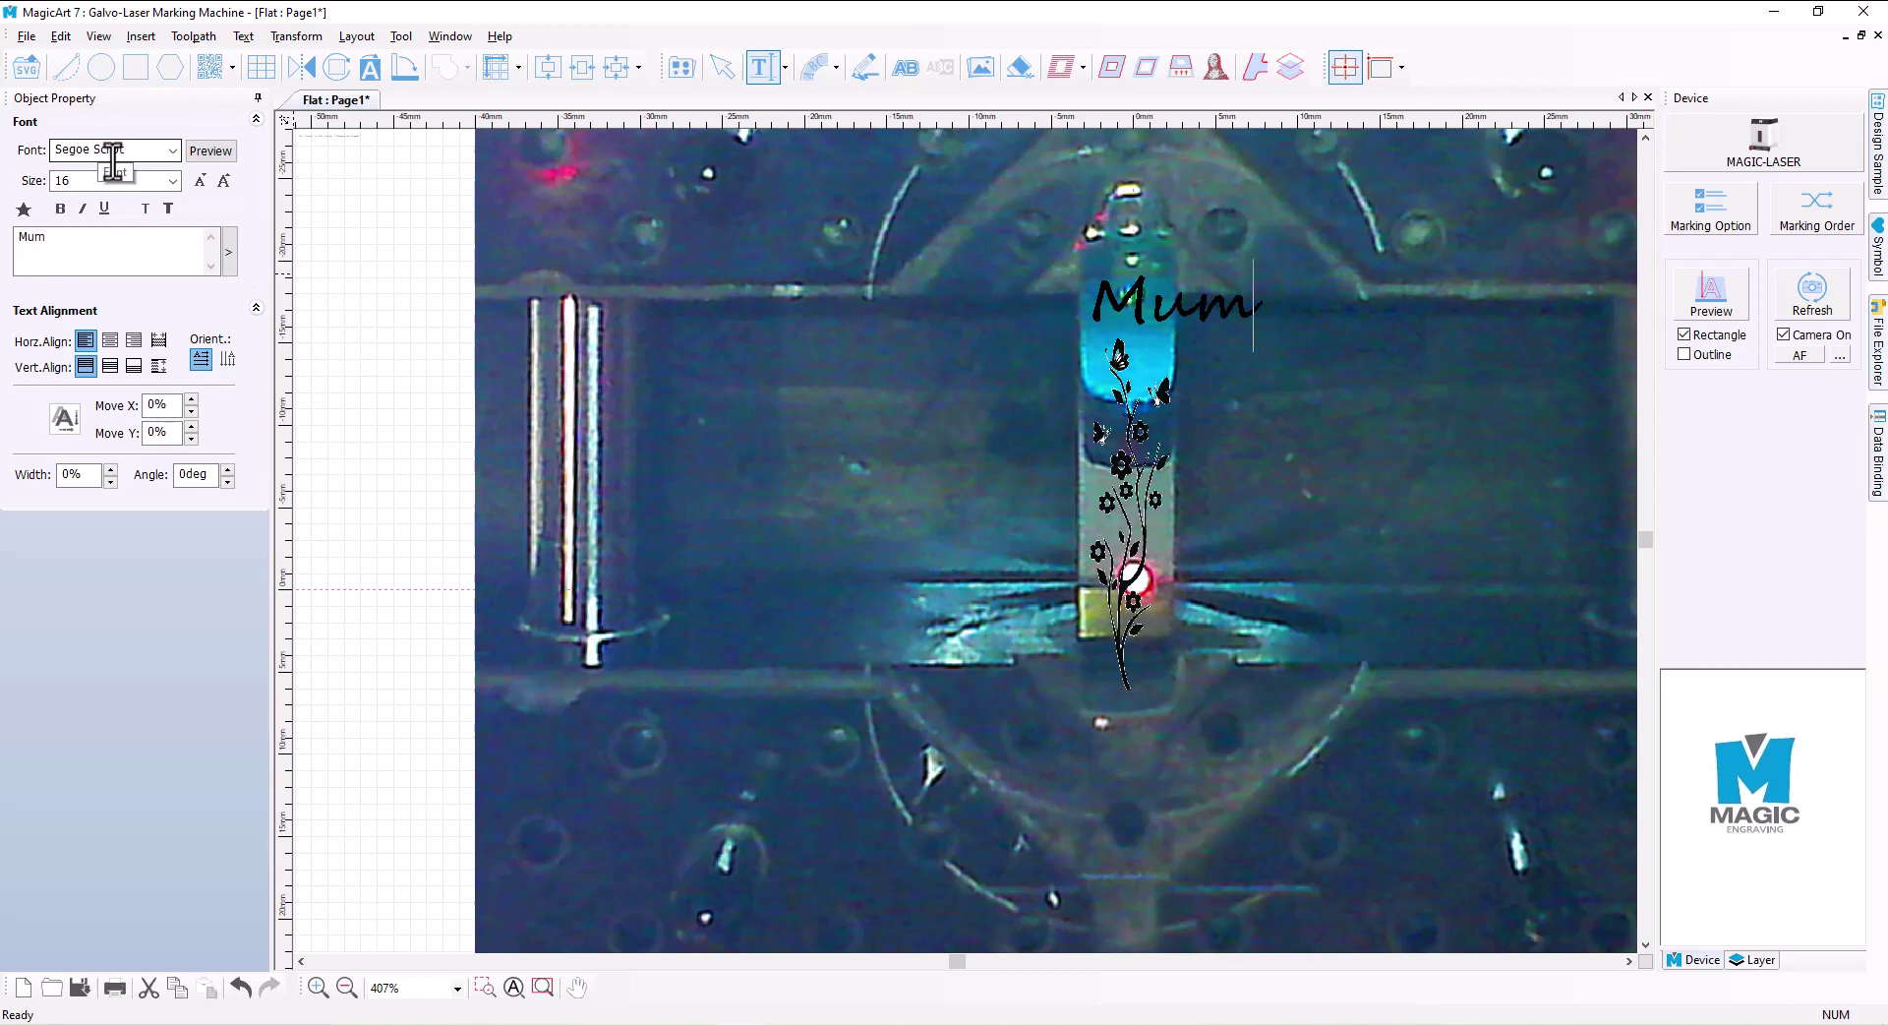
Step: Check the font list and keep the Mum text in Segoe Script, size 16
left_click(171, 154)
left_click(172, 150)
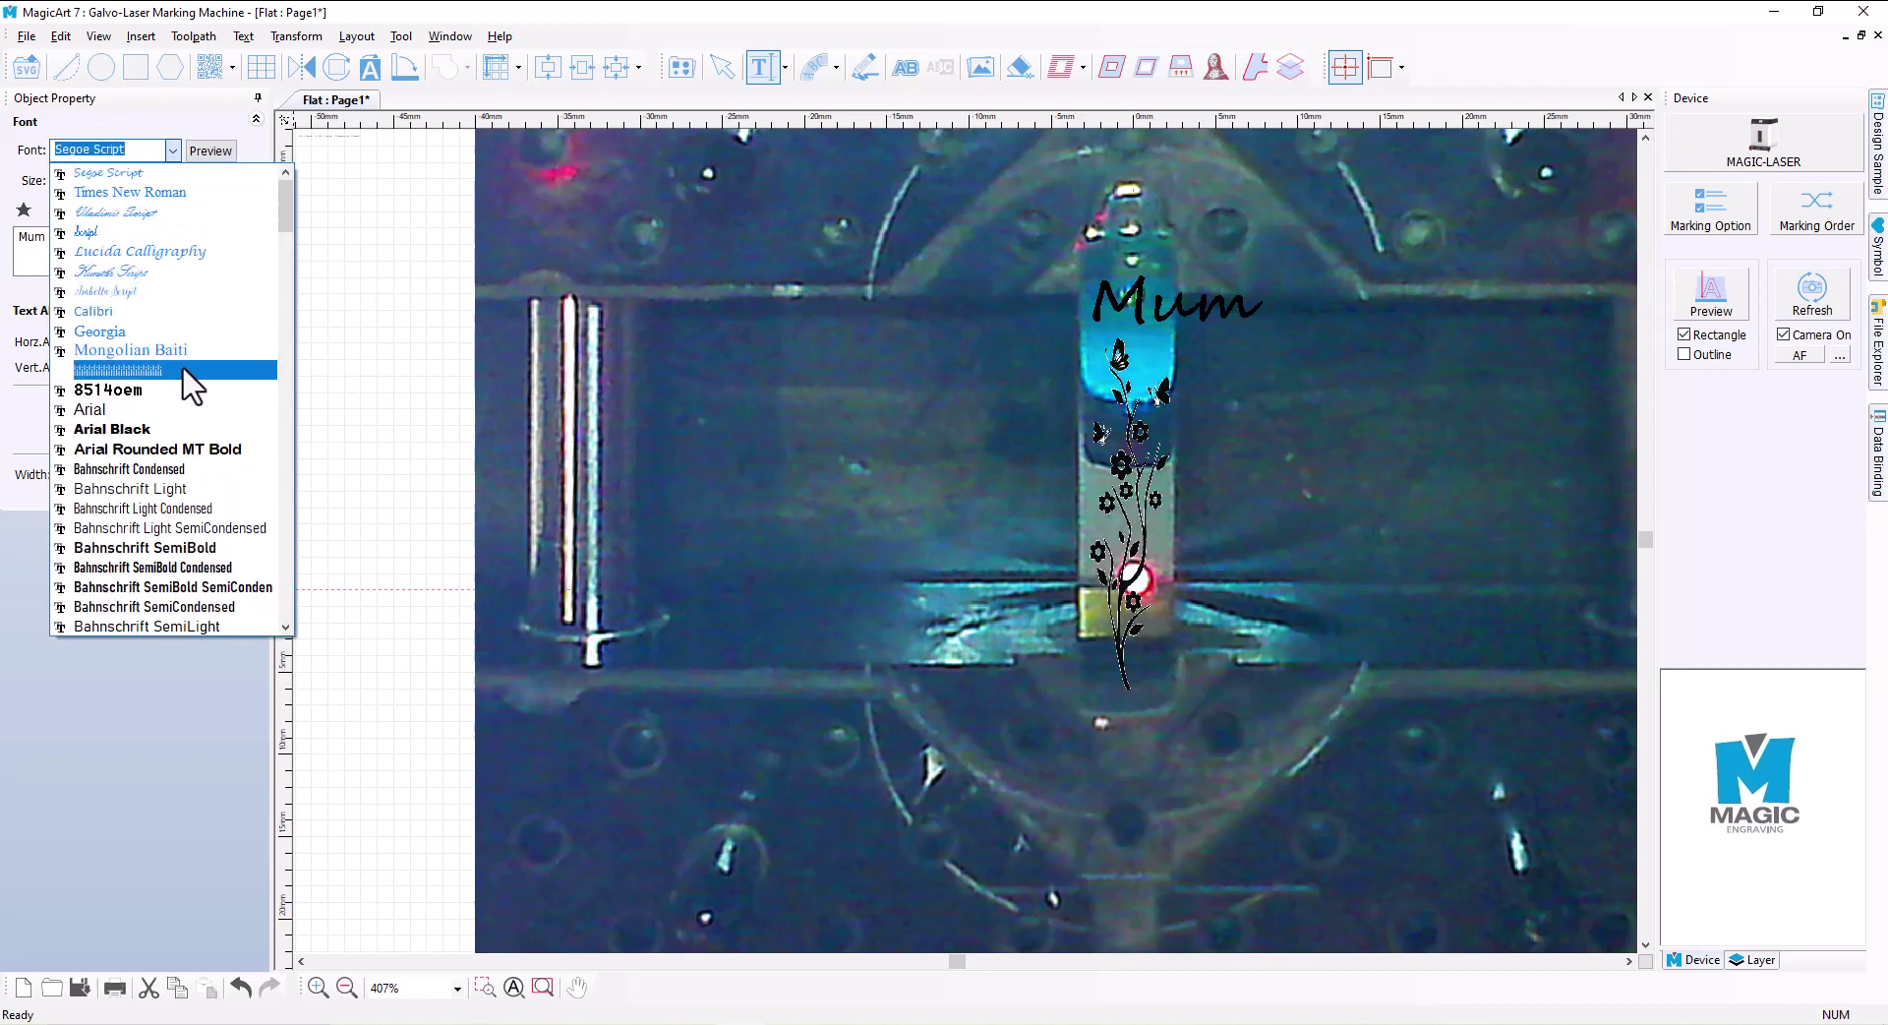
scroll(197, 482, "down", 7)
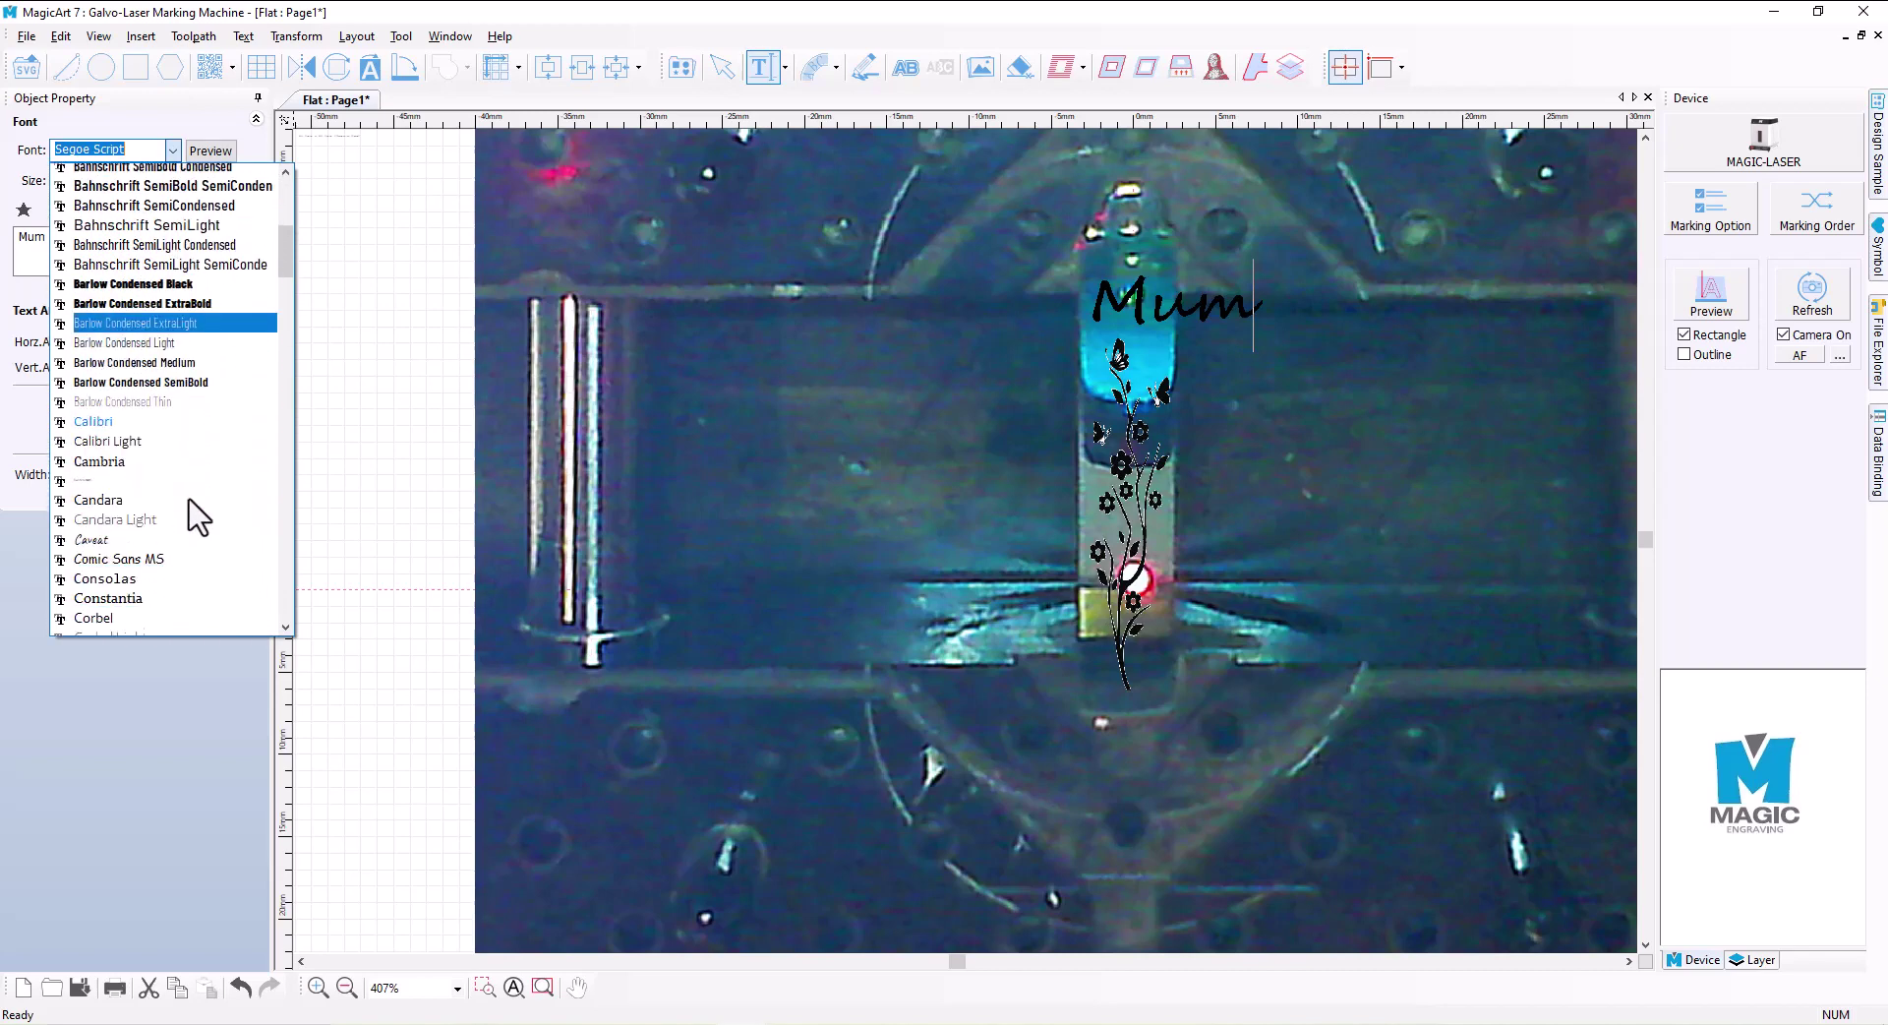
scroll(190, 500, "down", 12)
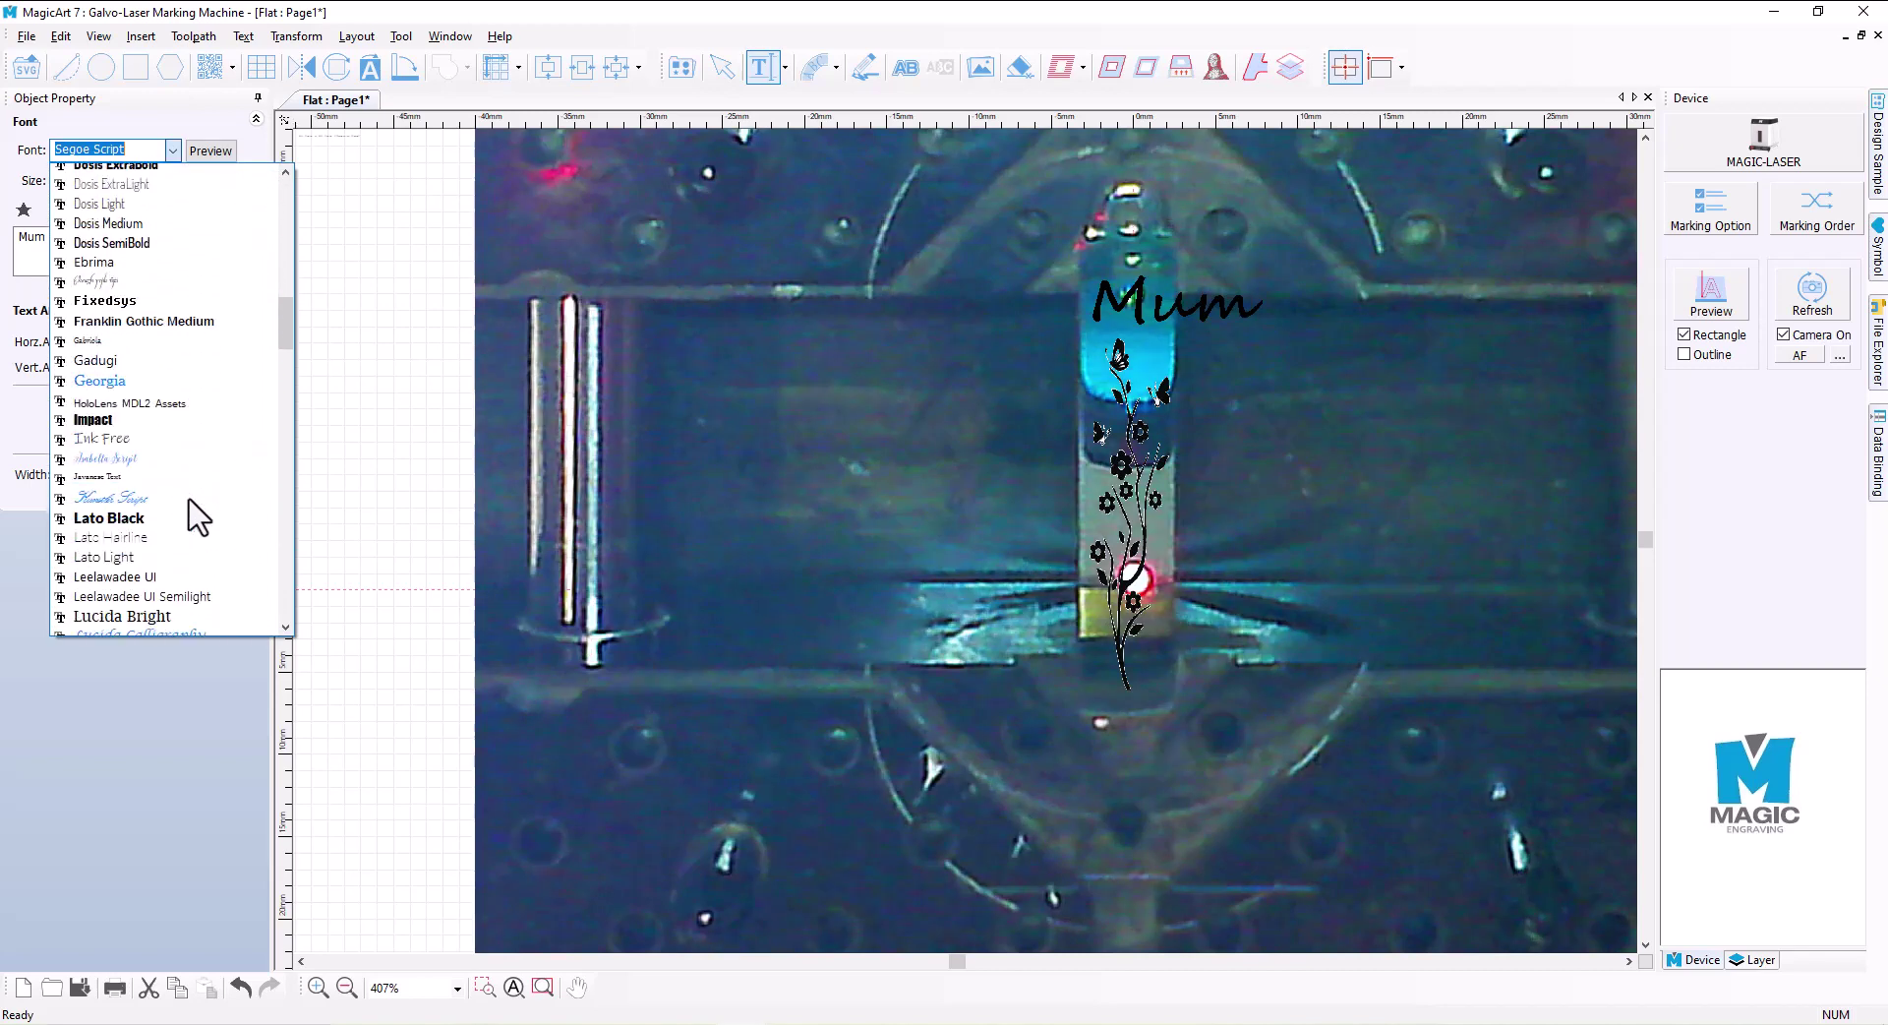
scroll(196, 521, "down", 4)
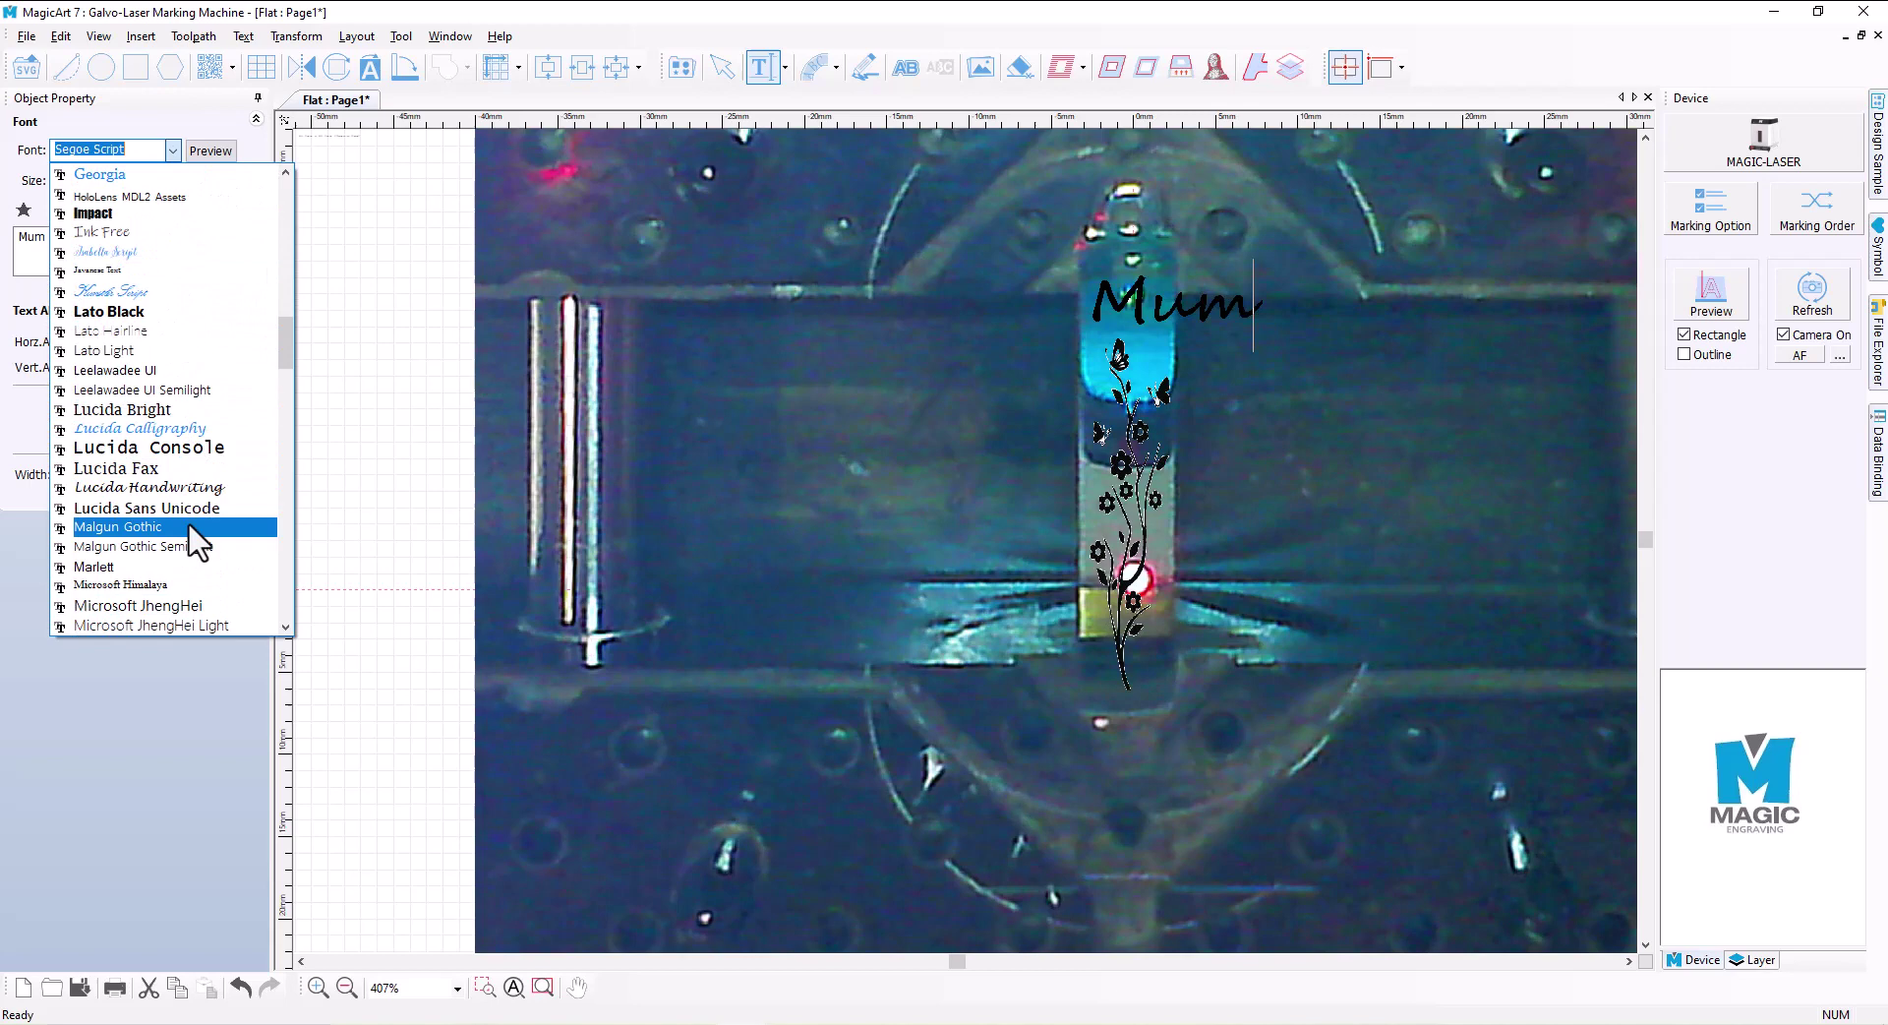
scroll(201, 443, "up", 18)
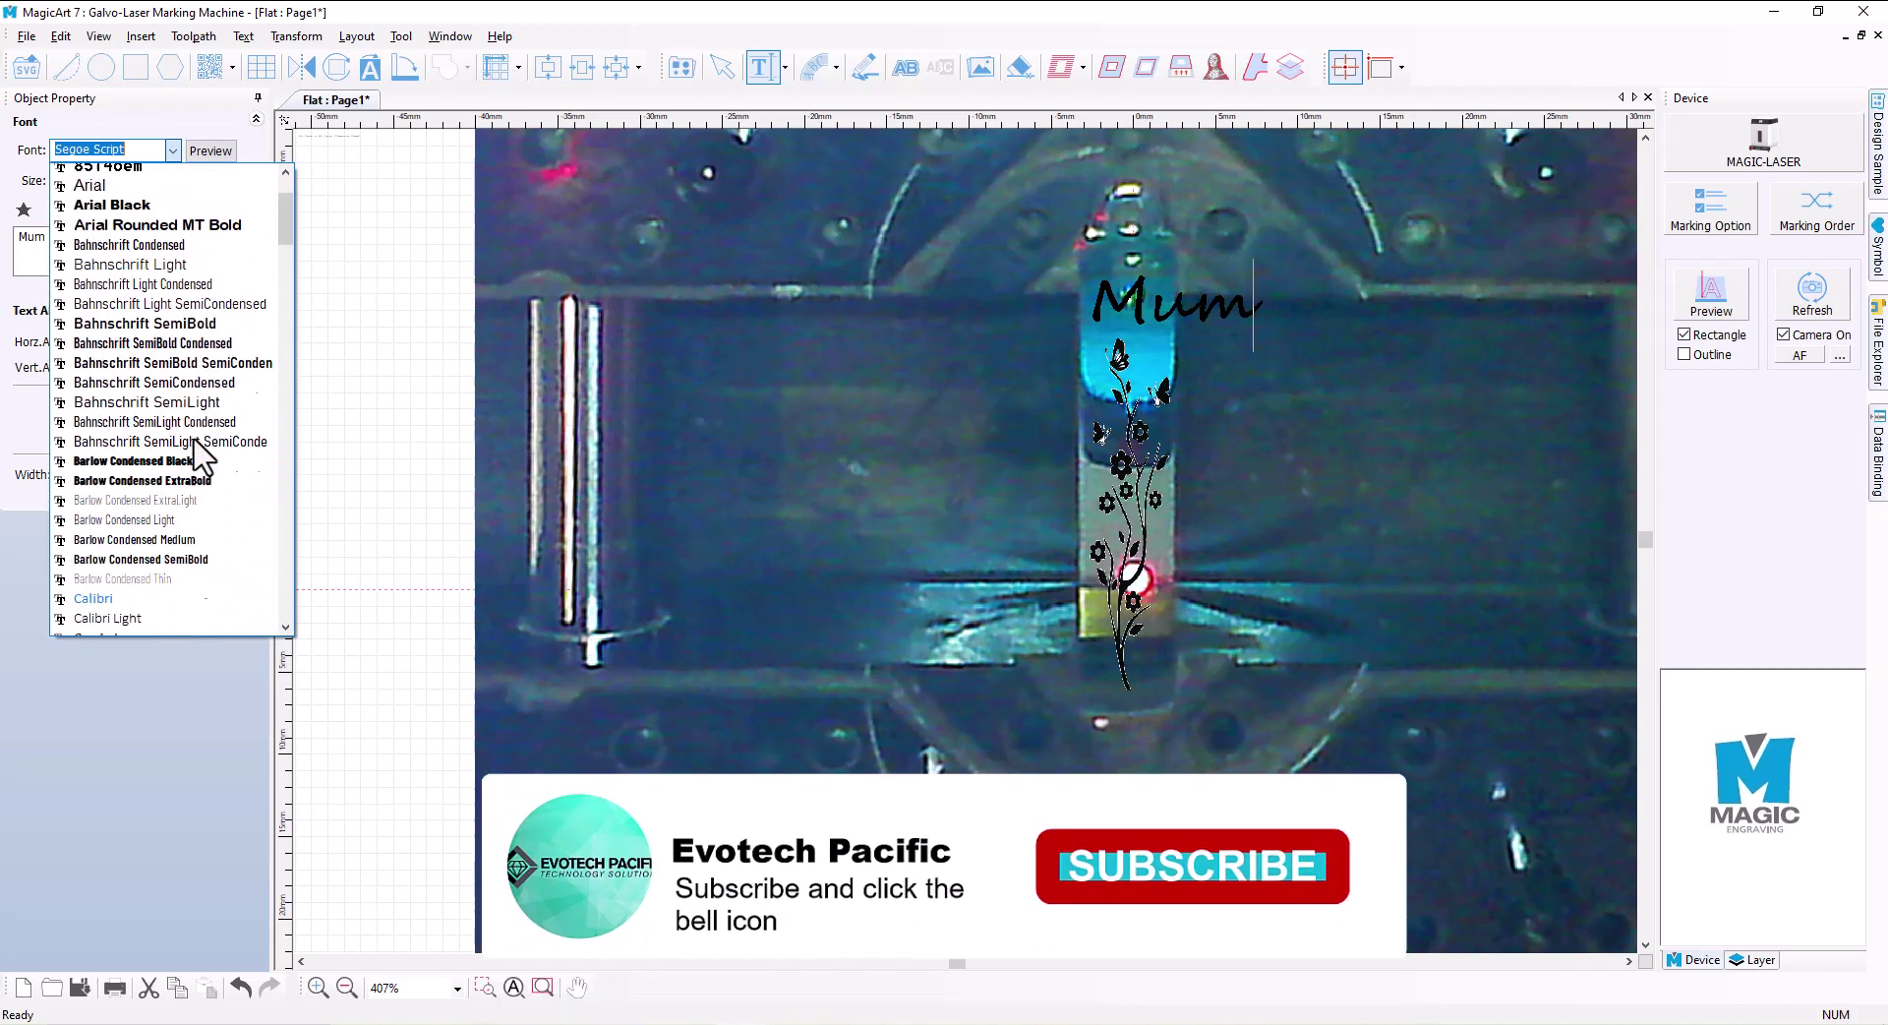
scroll(197, 450, "up", 4)
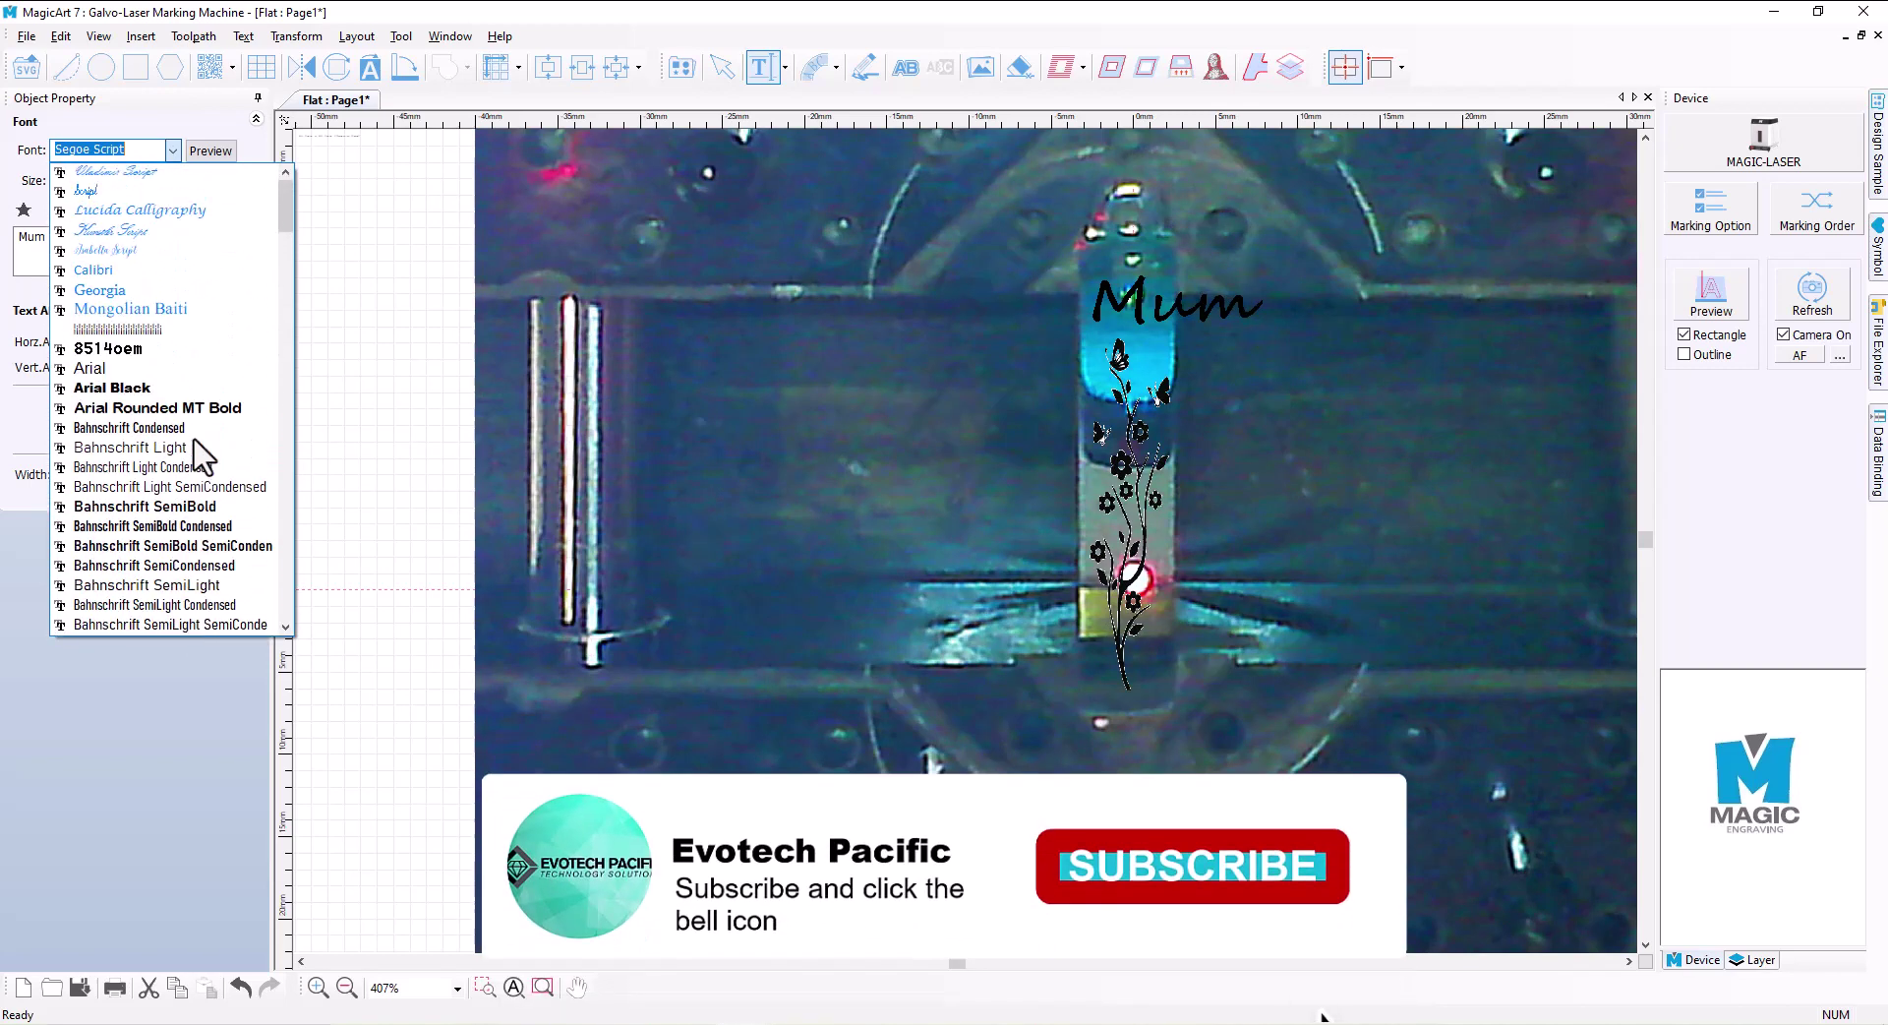
left_click(111, 148)
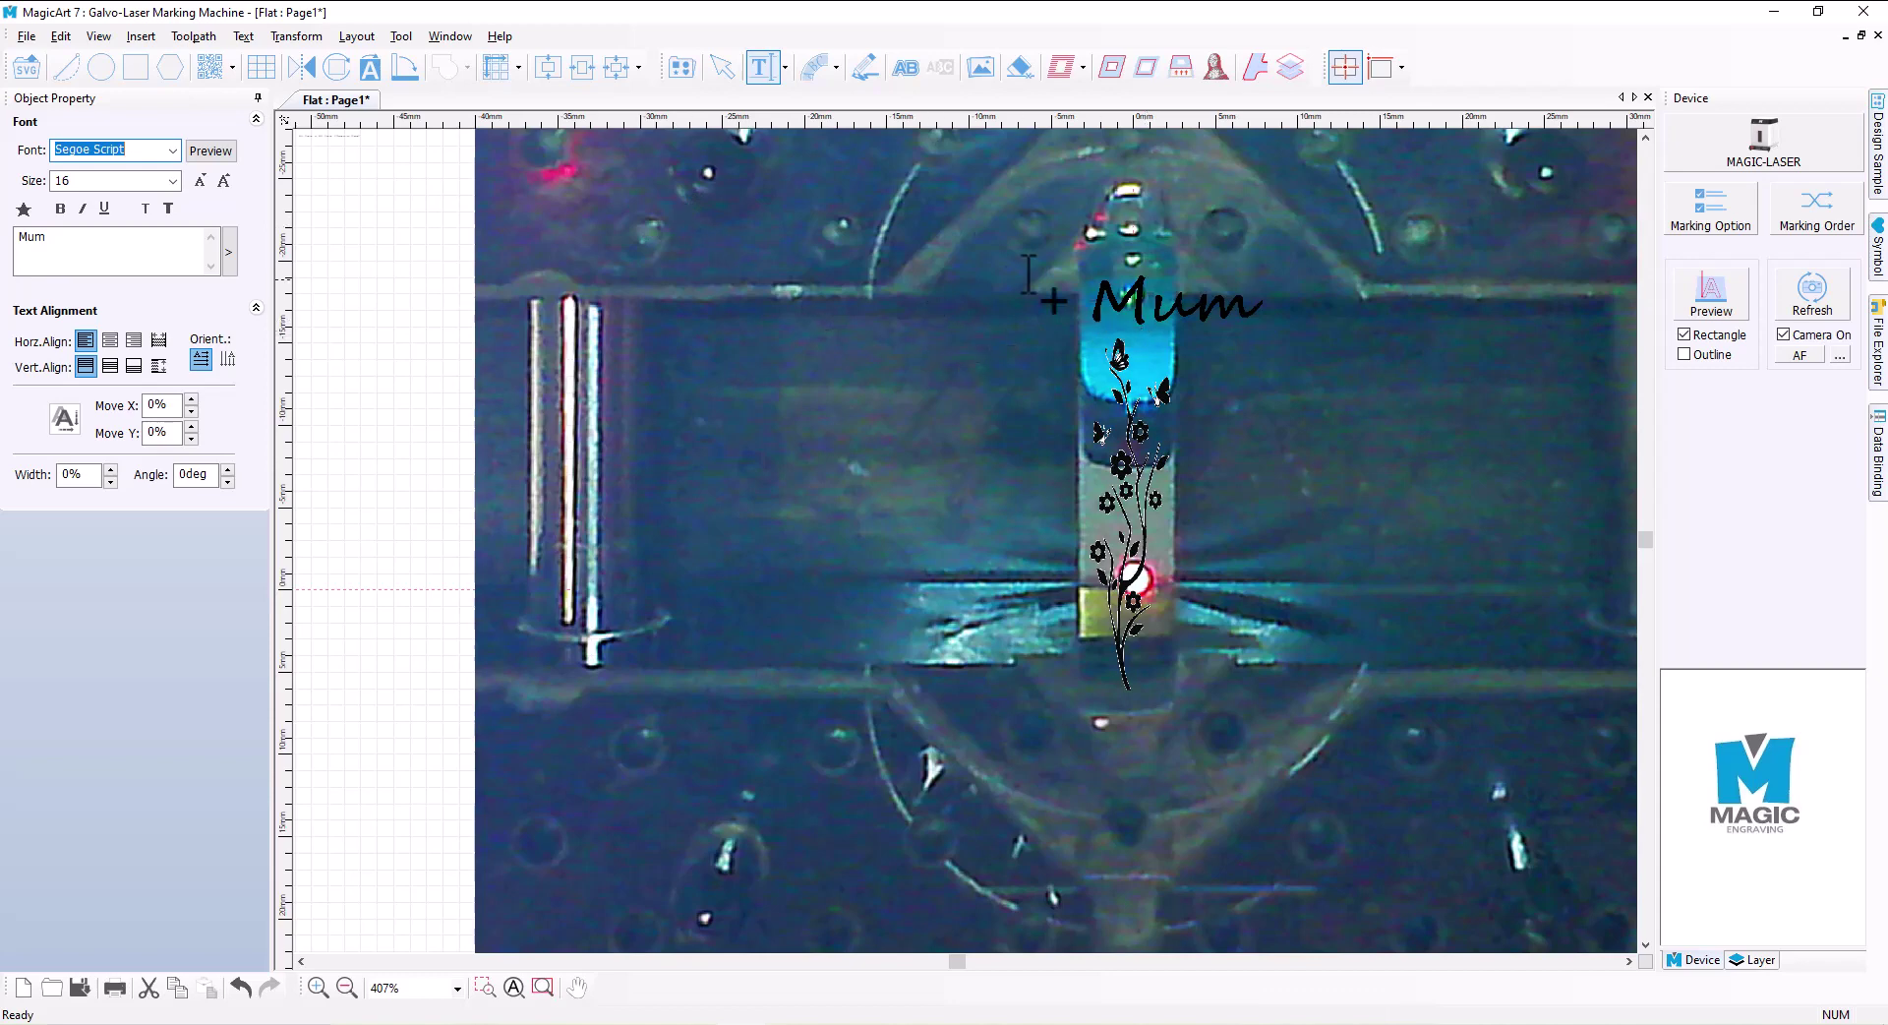
Step: Shrink 'Mum' to 4.45 × 1.29 mm and centre it at the bar's top above the flowers
left_click(723, 67)
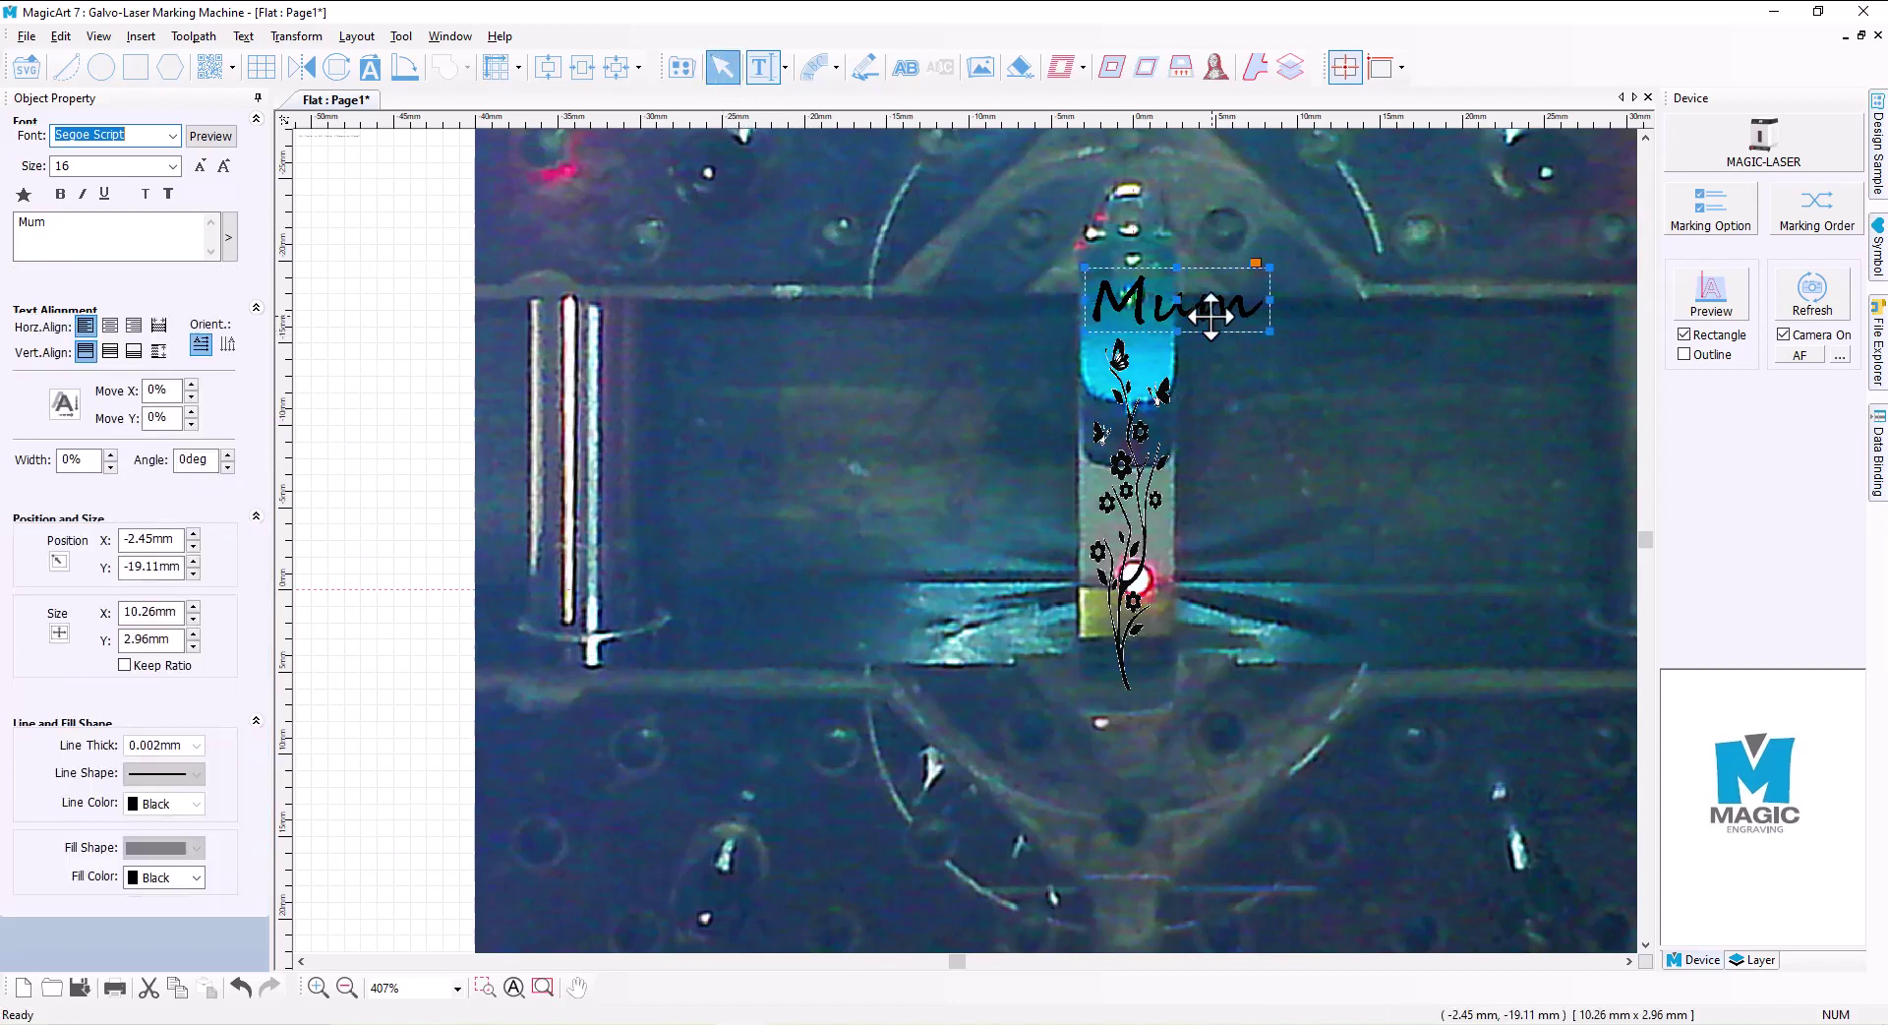
scroll(1210, 315, "up", 5)
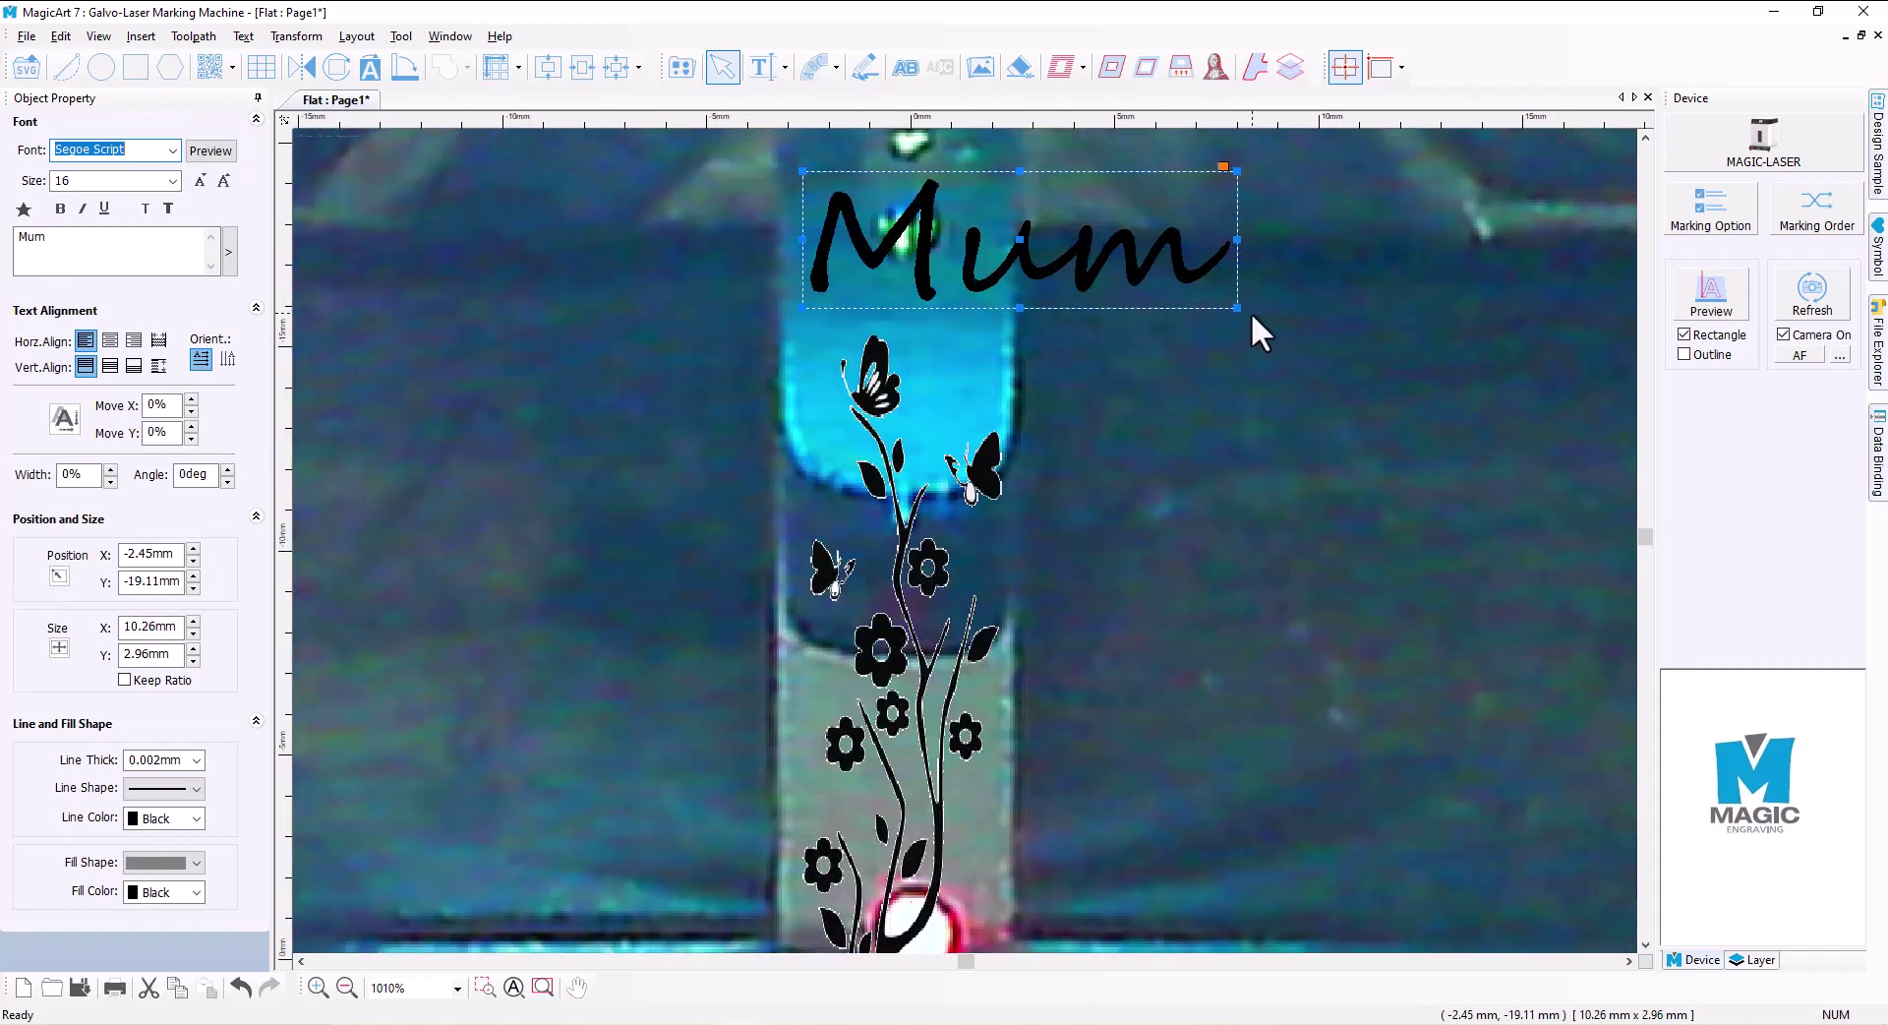
left_click_drag(1236, 307, 1000, 239)
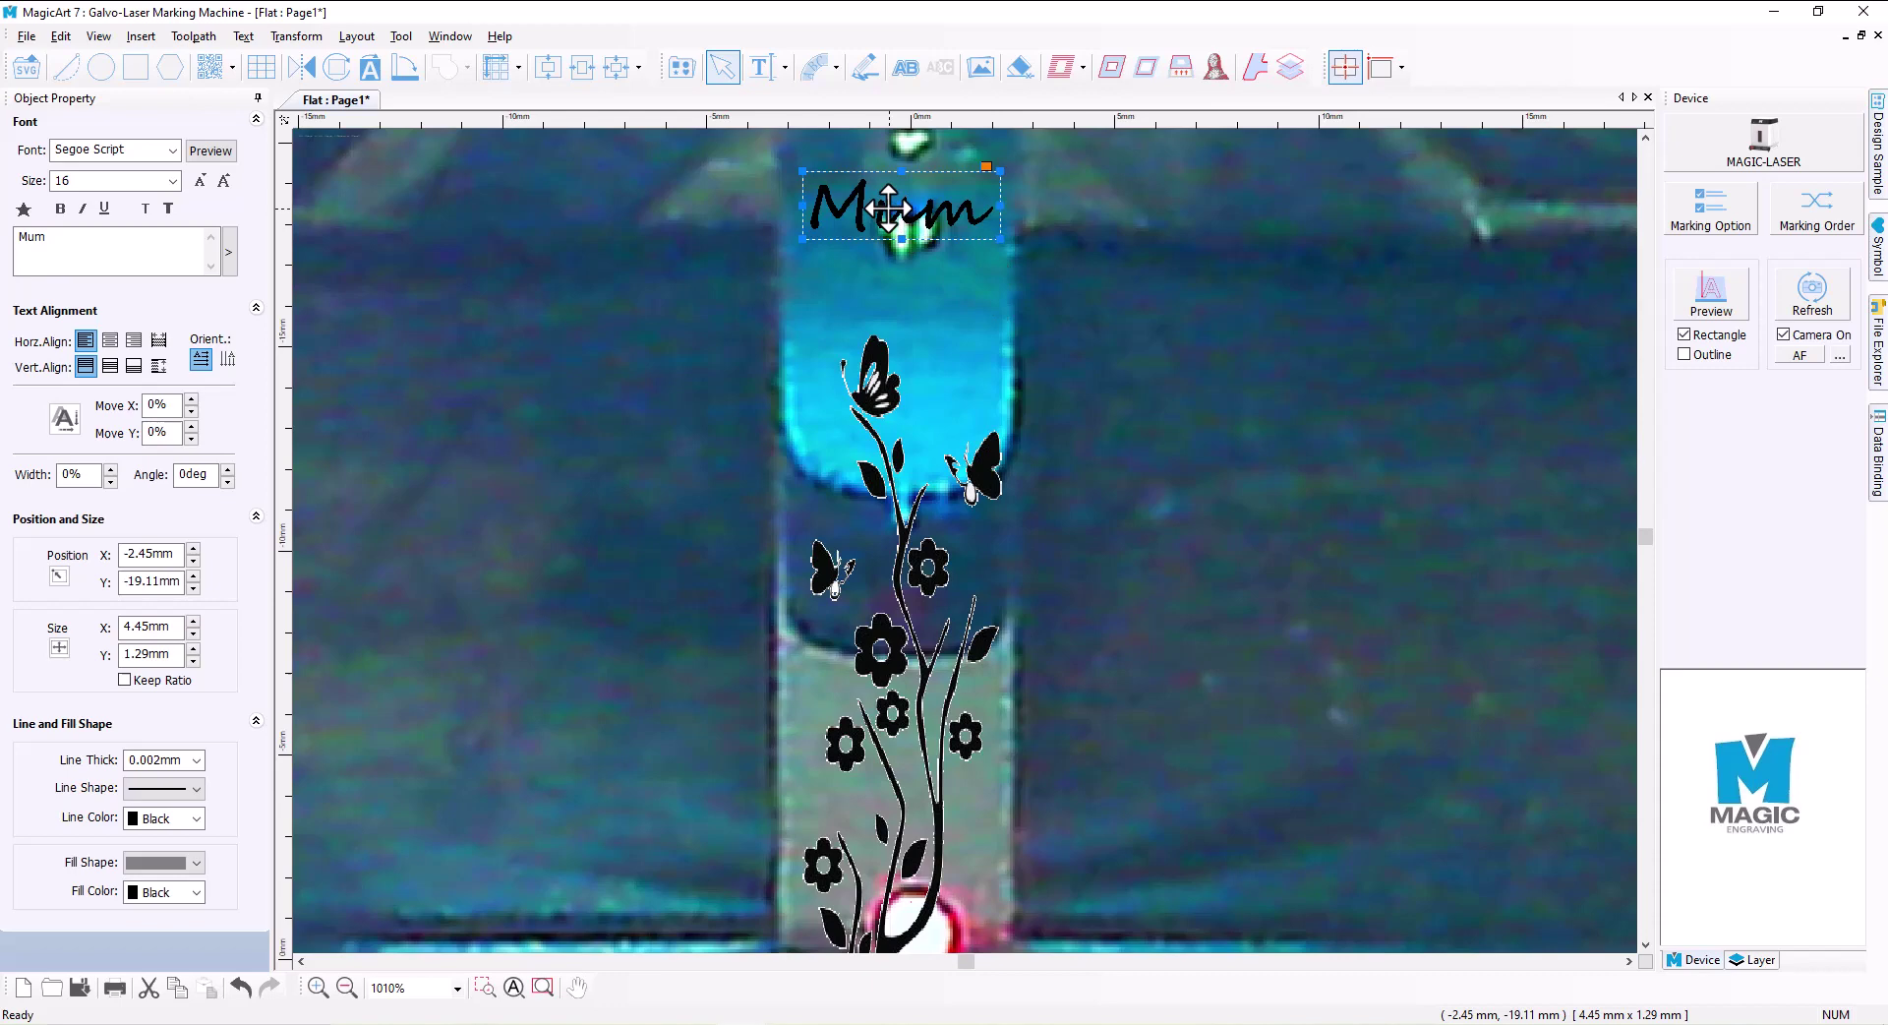
left_click_drag(888, 207, 878, 229)
scroll(1126, 310, "down", 3)
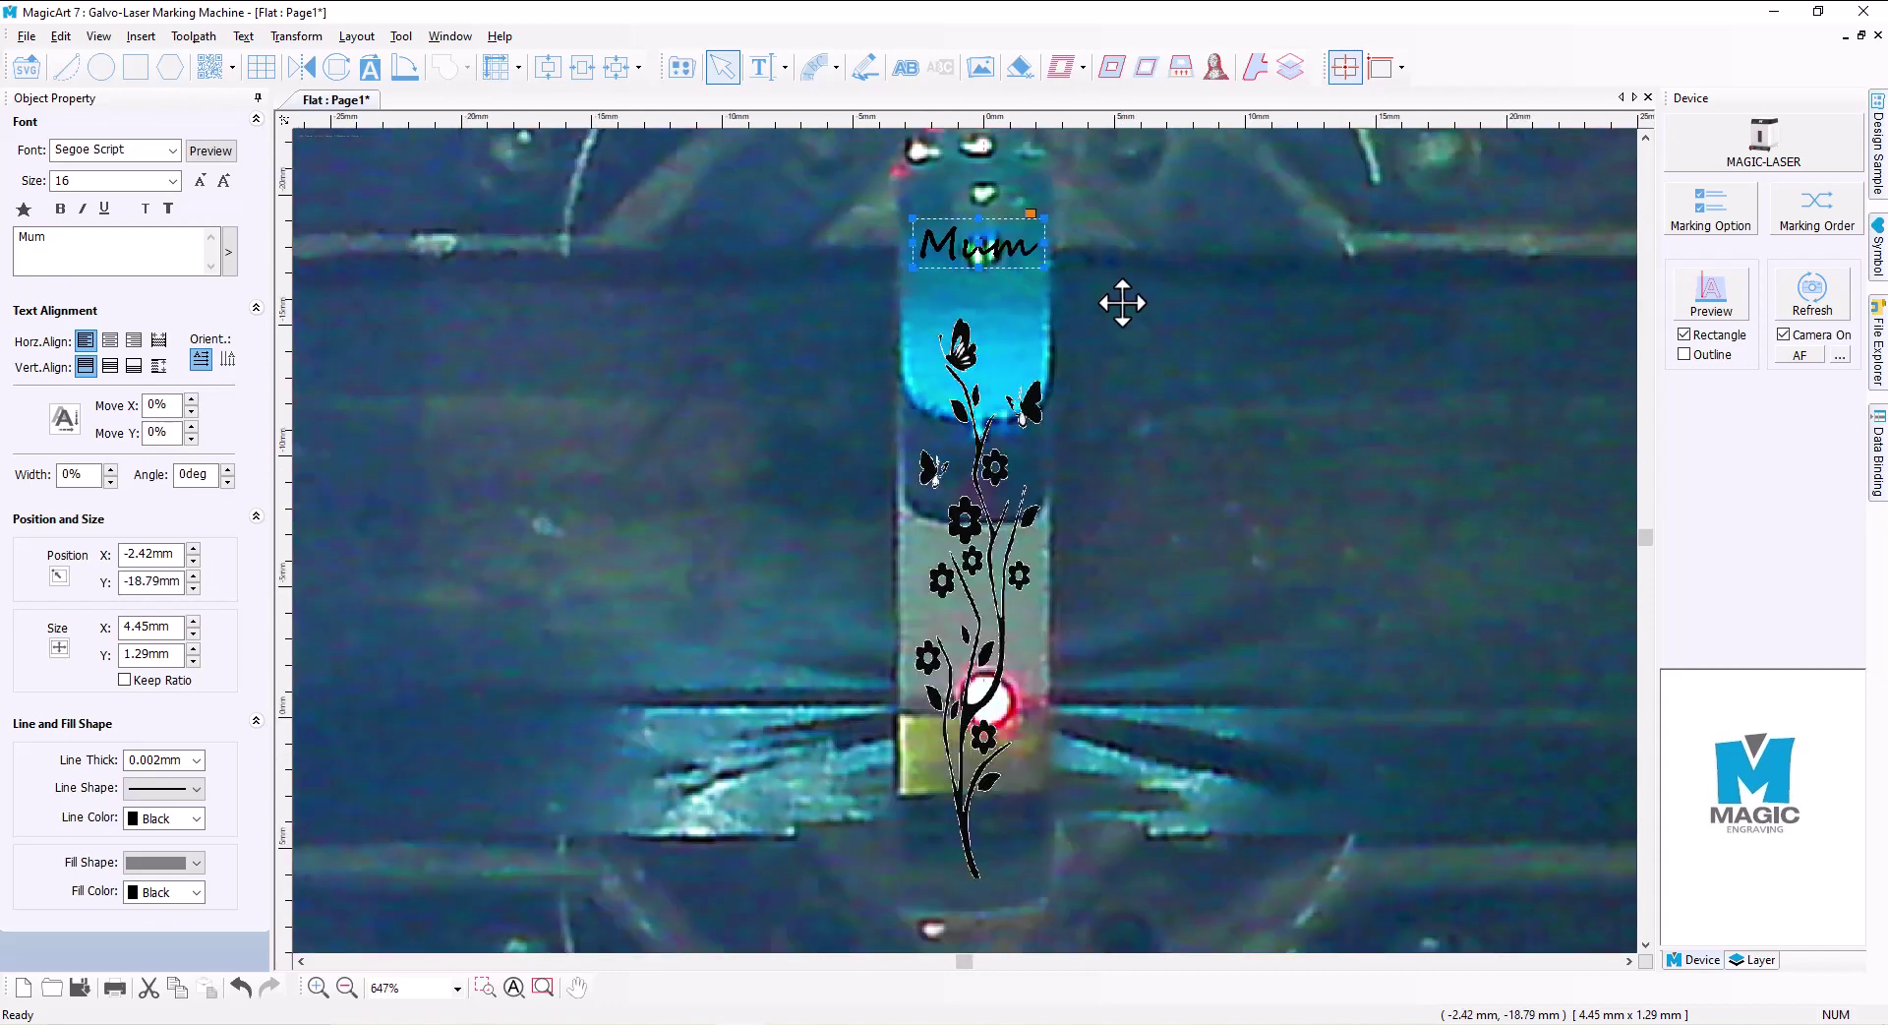
scroll(1044, 234, "up", 1)
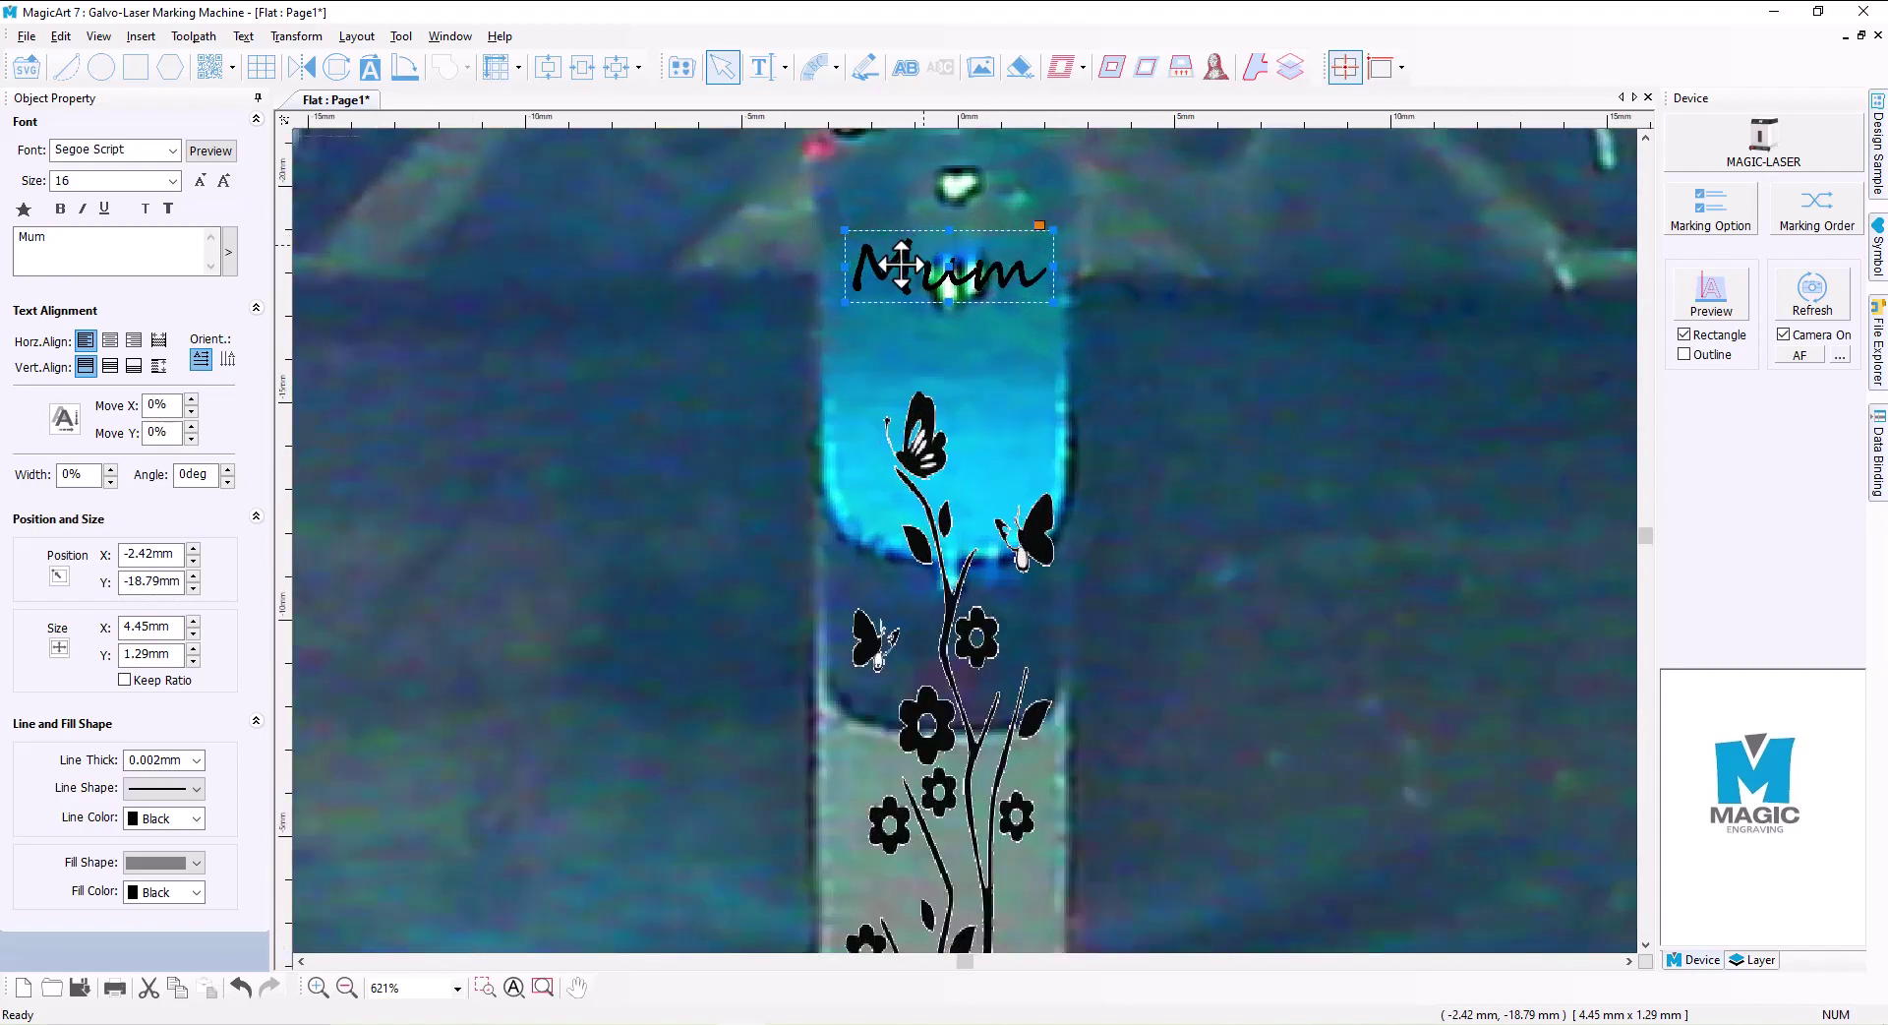
scroll(1180, 285, "down", 2)
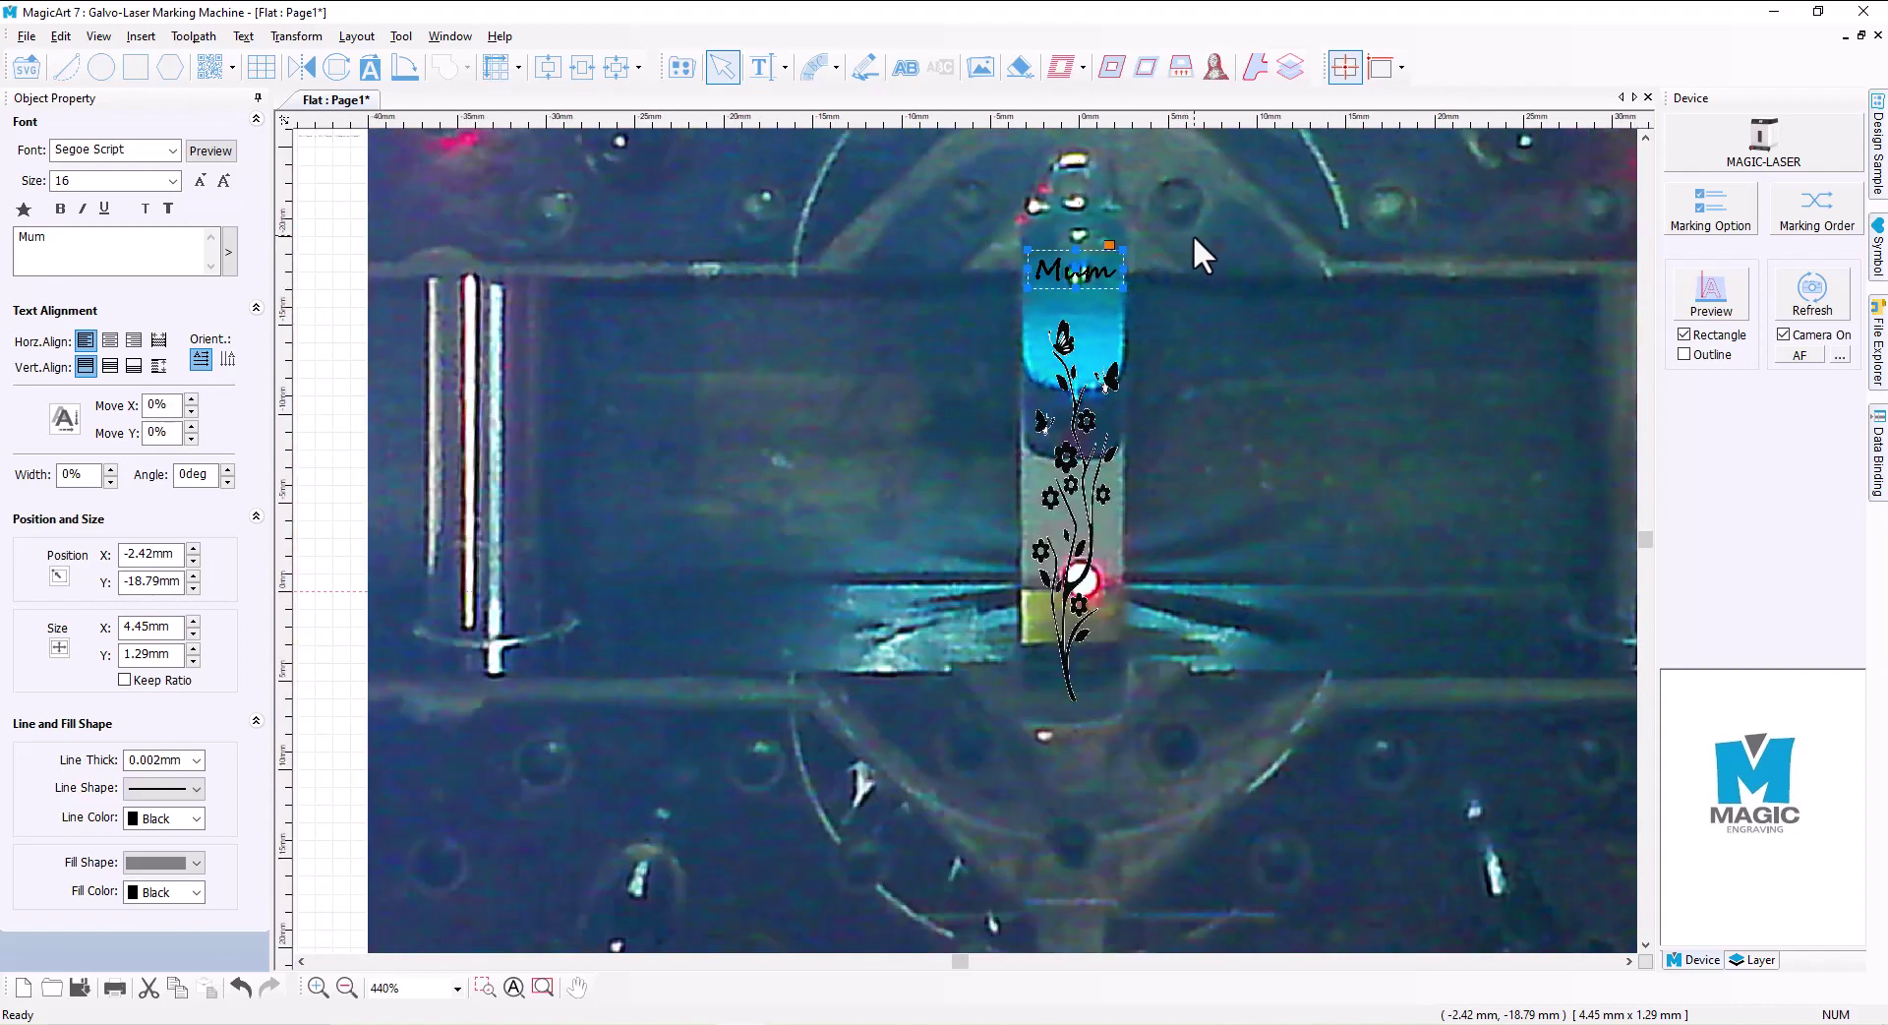
left_click(1195, 234)
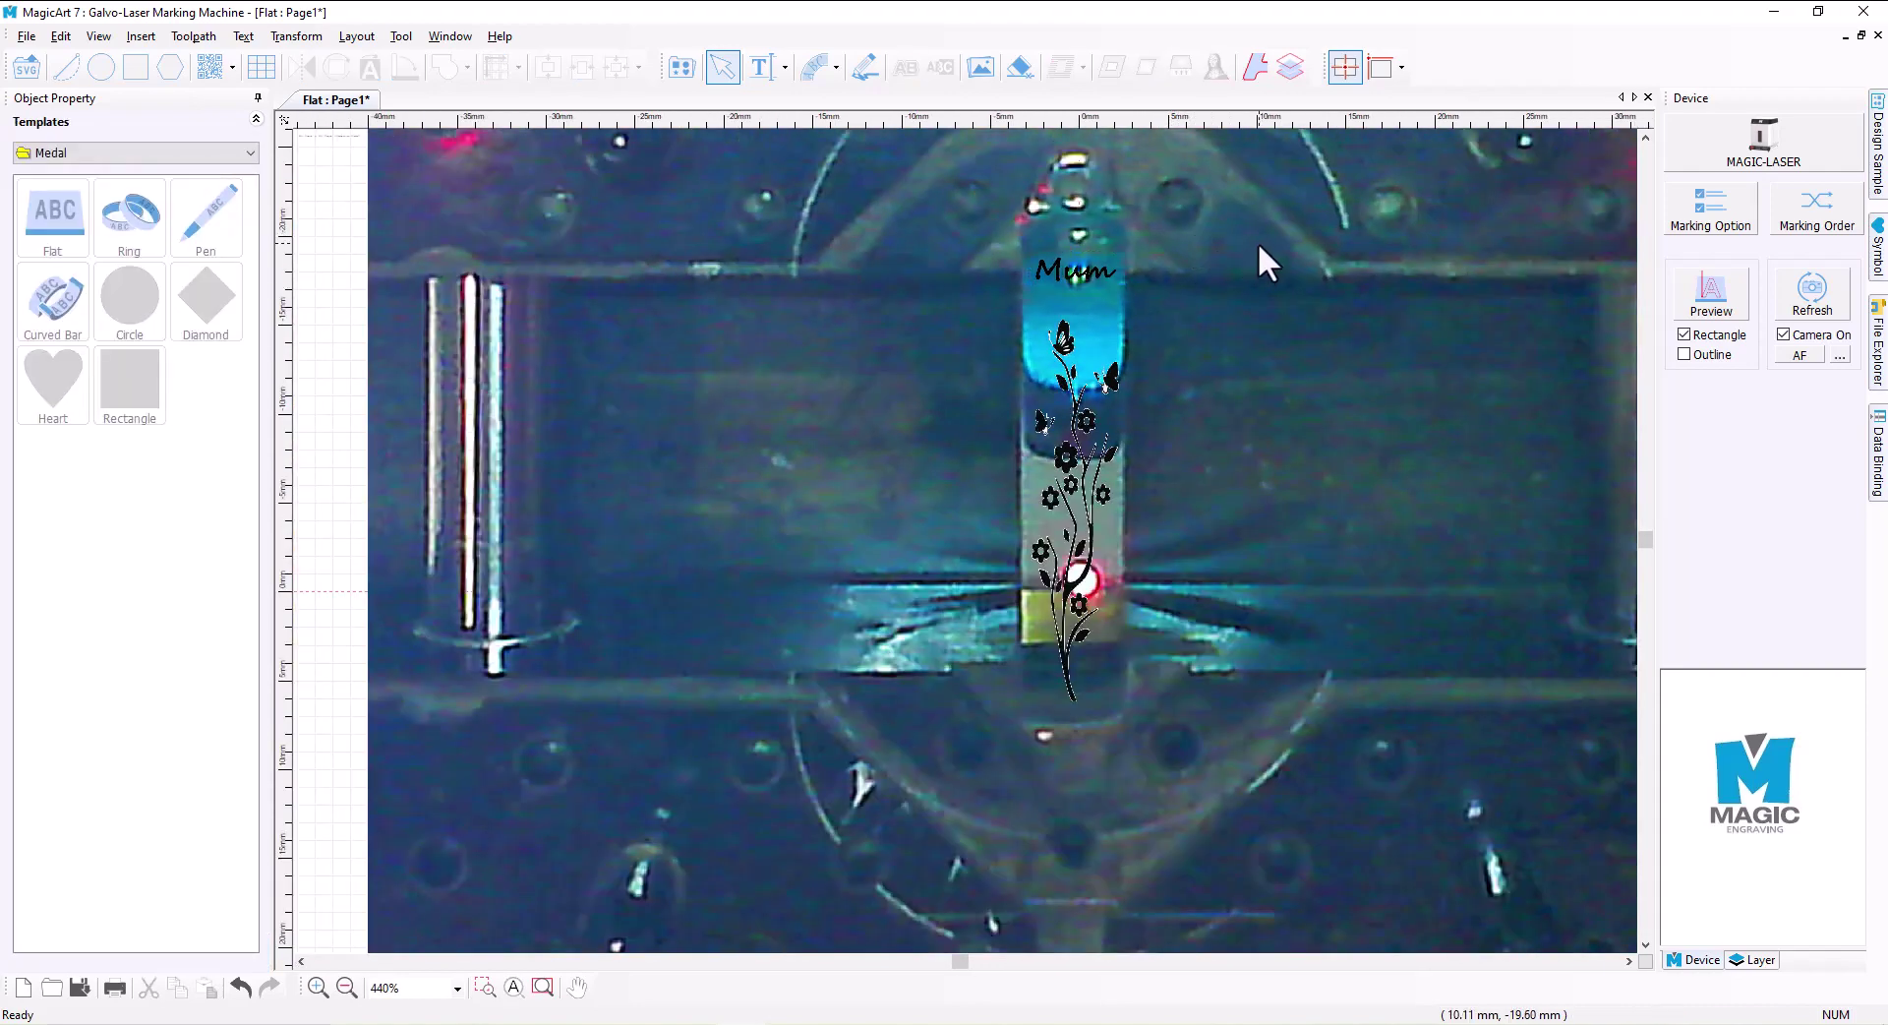
right_click(1243, 285)
left_click(1146, 288)
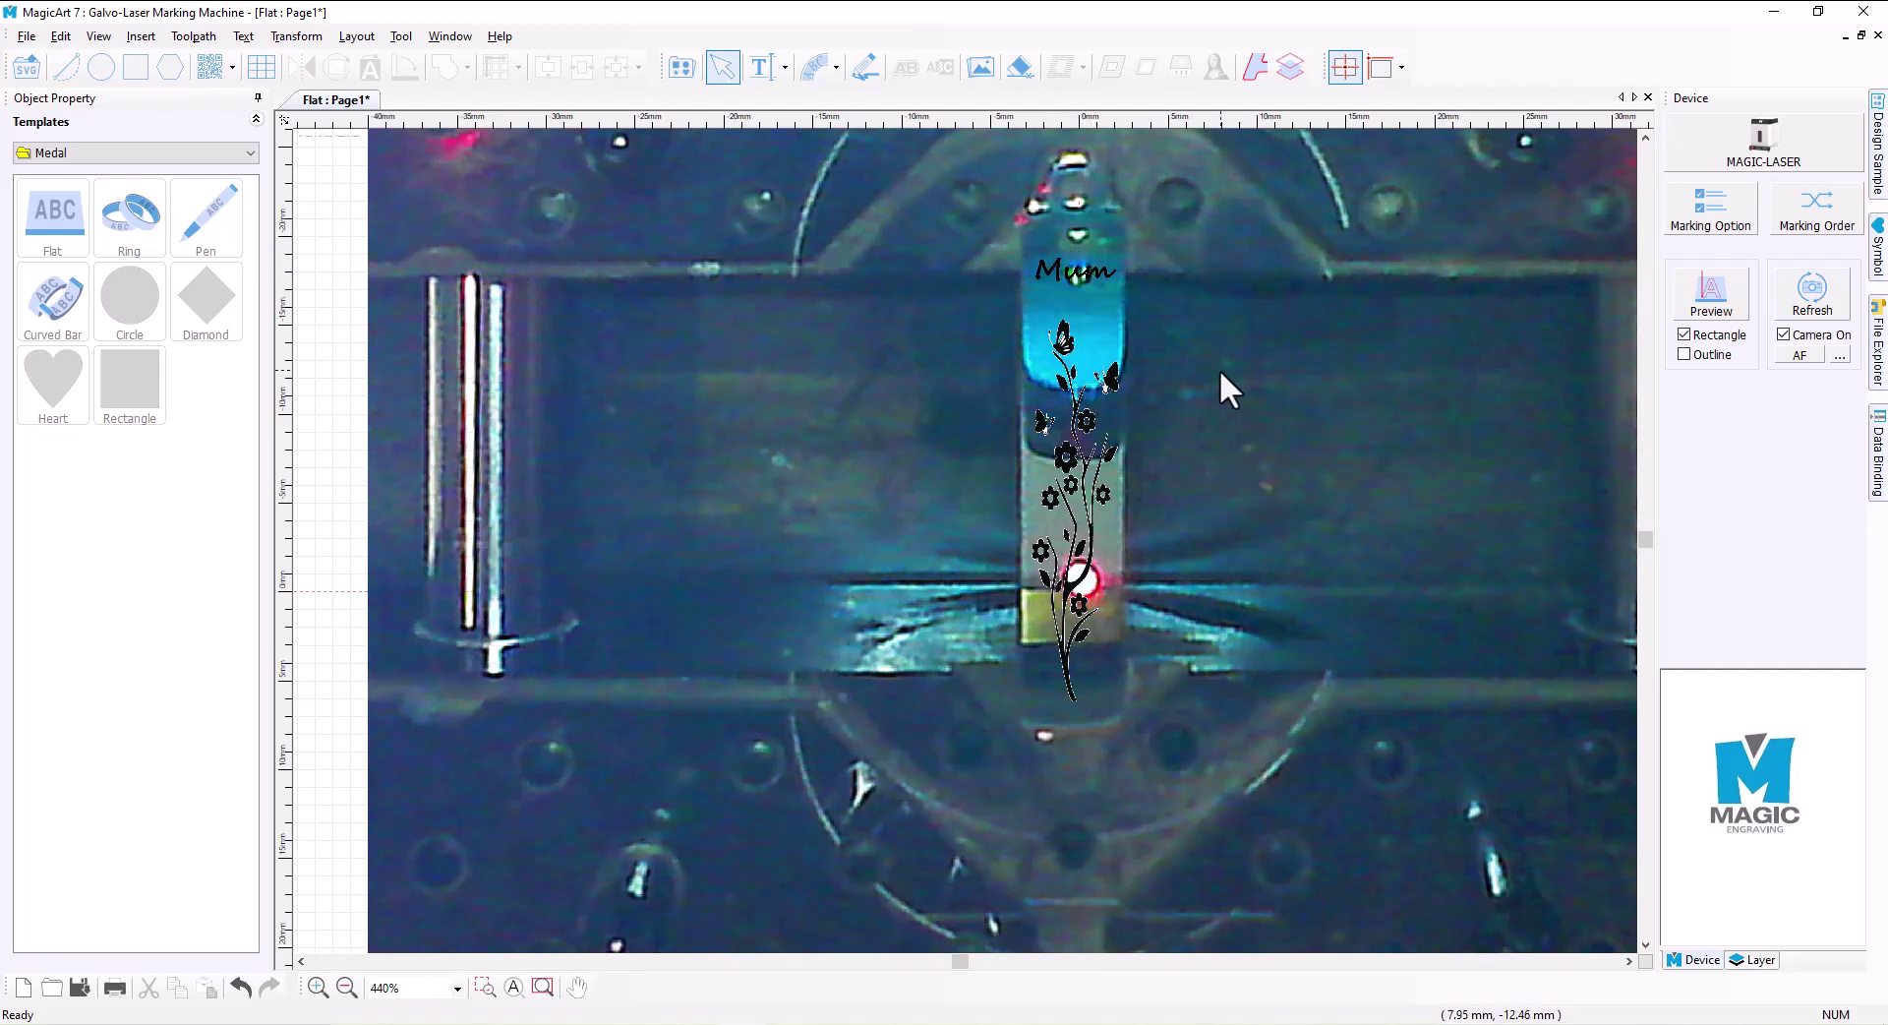
Step: Create a scan-line Laser toolpath with 0.02 mm hatching for the selected Mum-and-flowers design
left_click_drag(1214, 229, 953, 753)
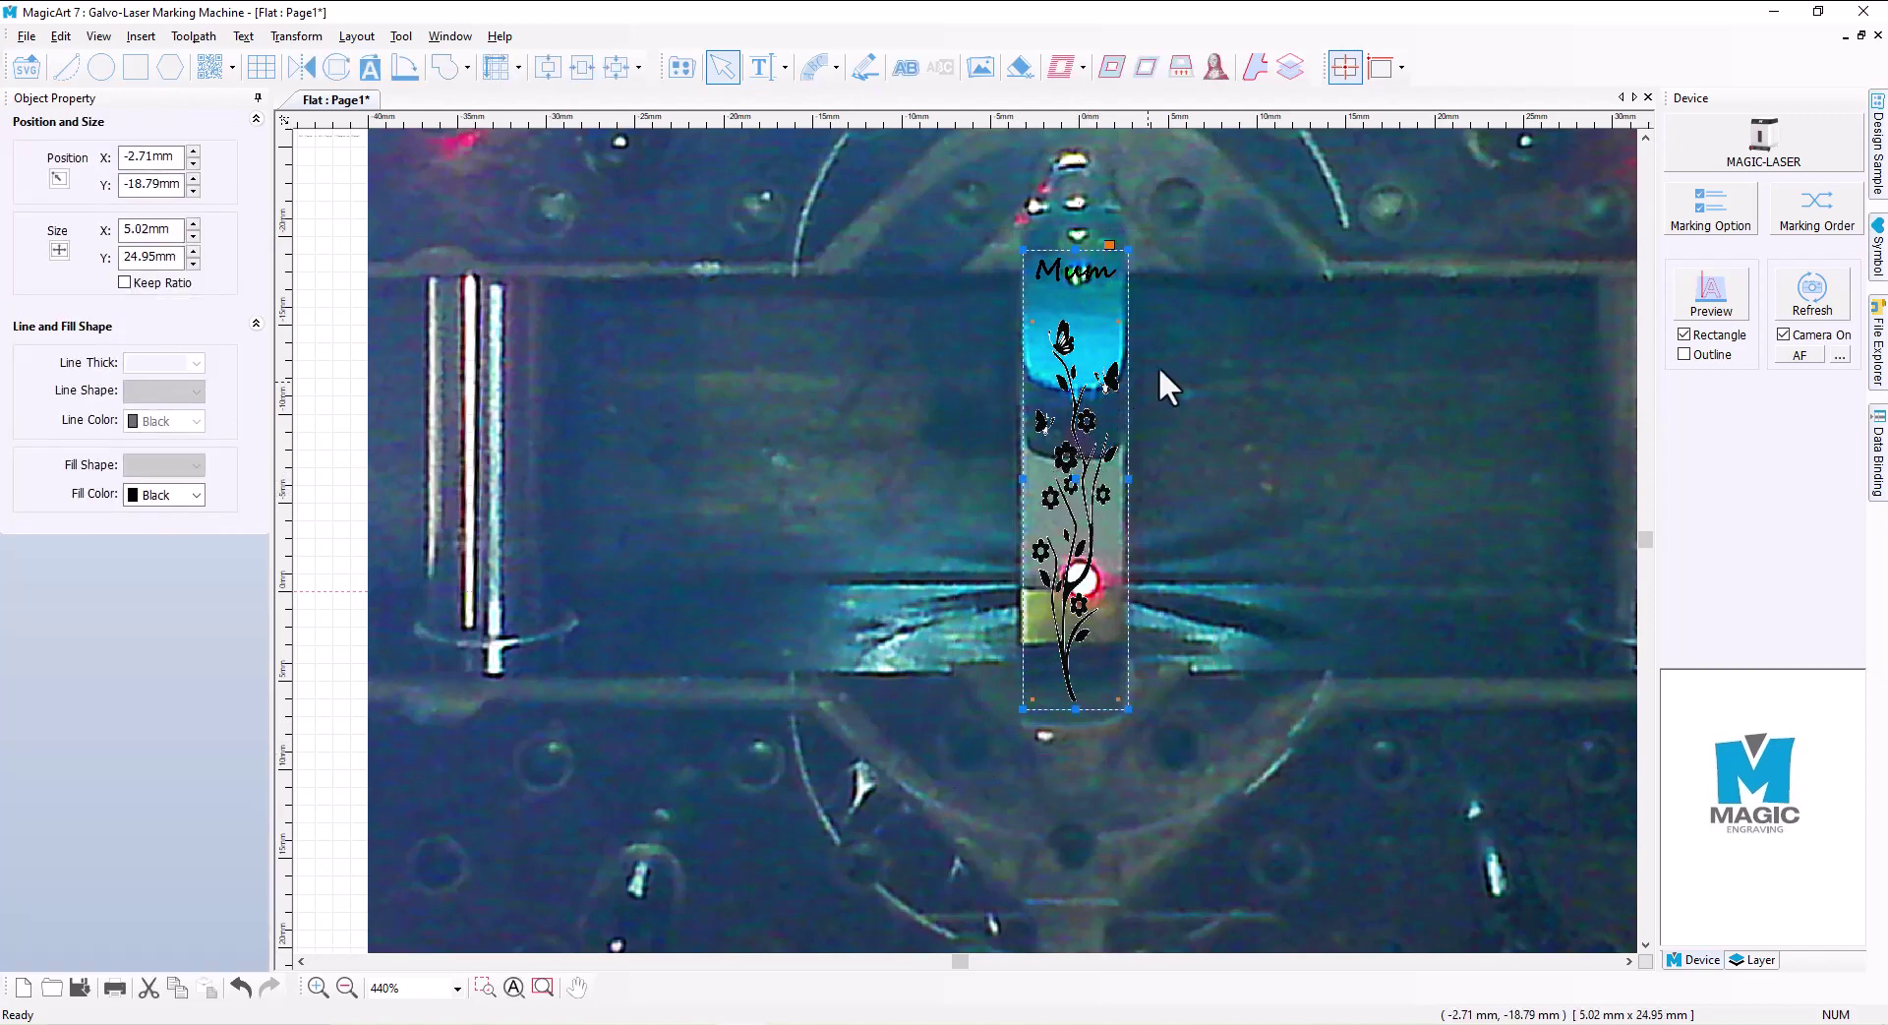
left_click(1060, 67)
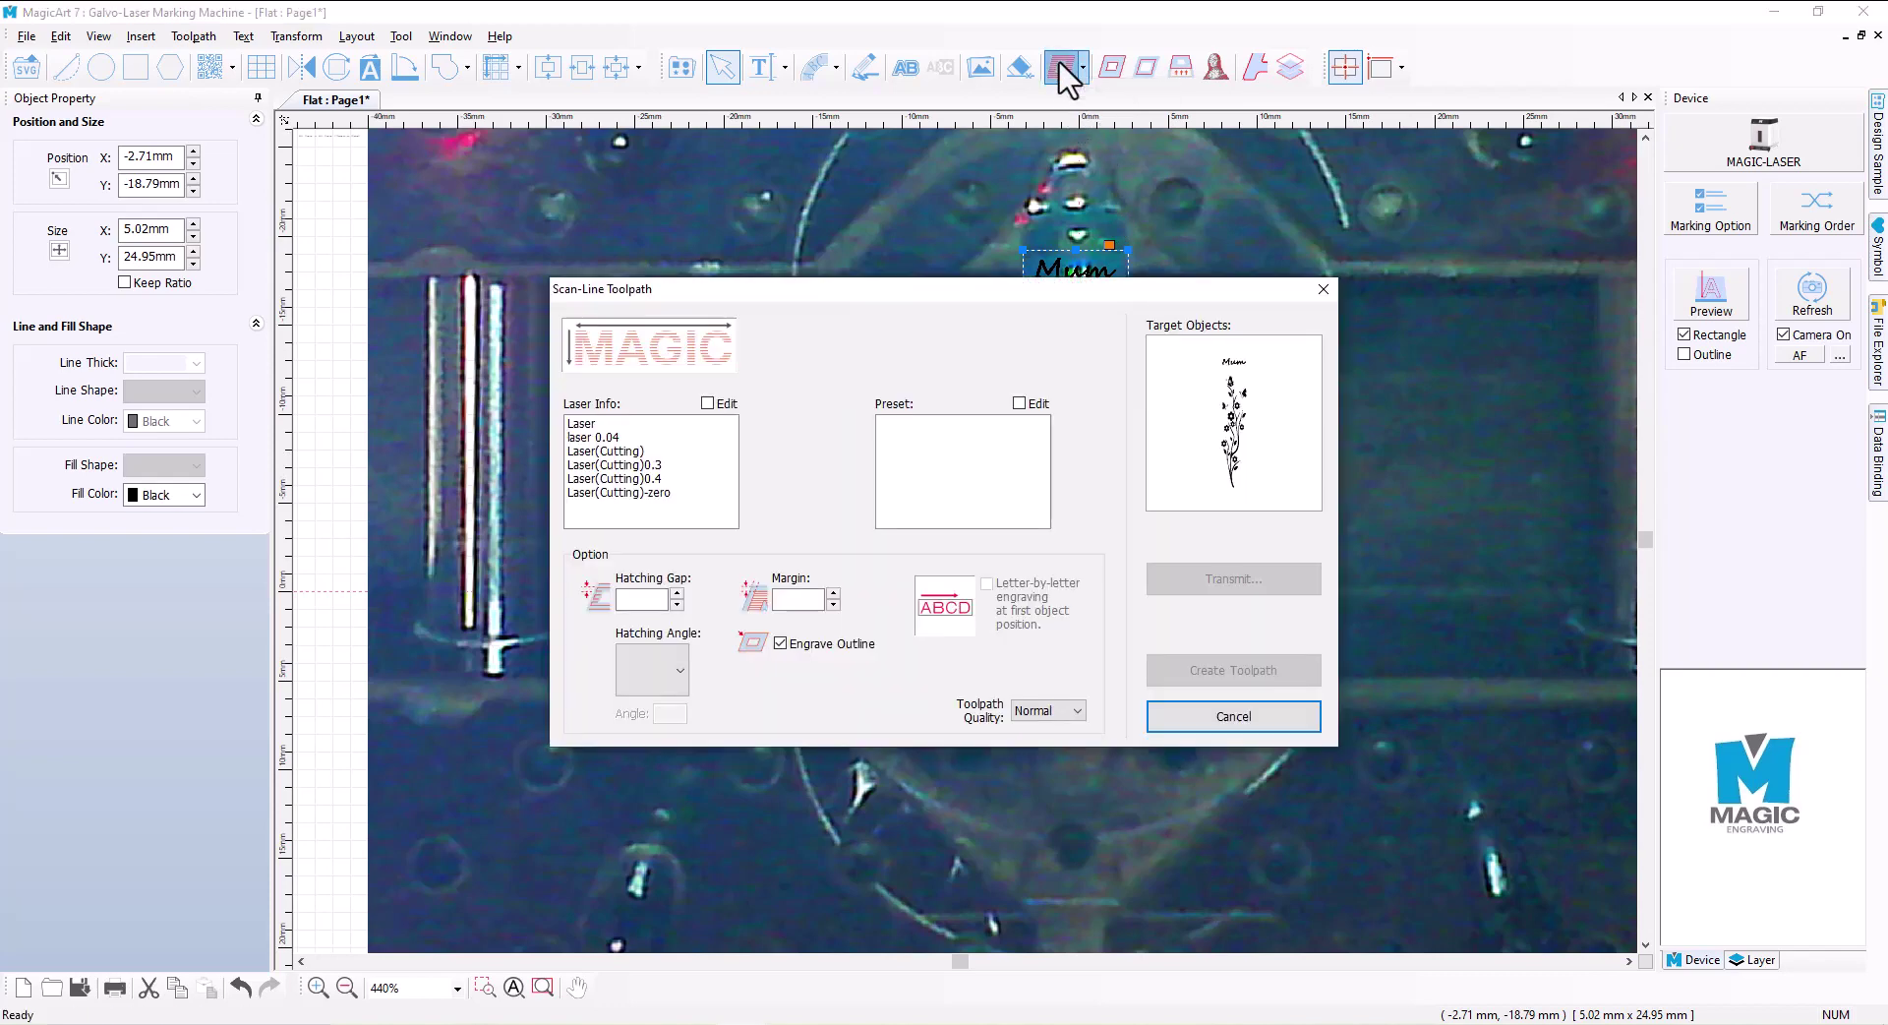
left_click(593, 424)
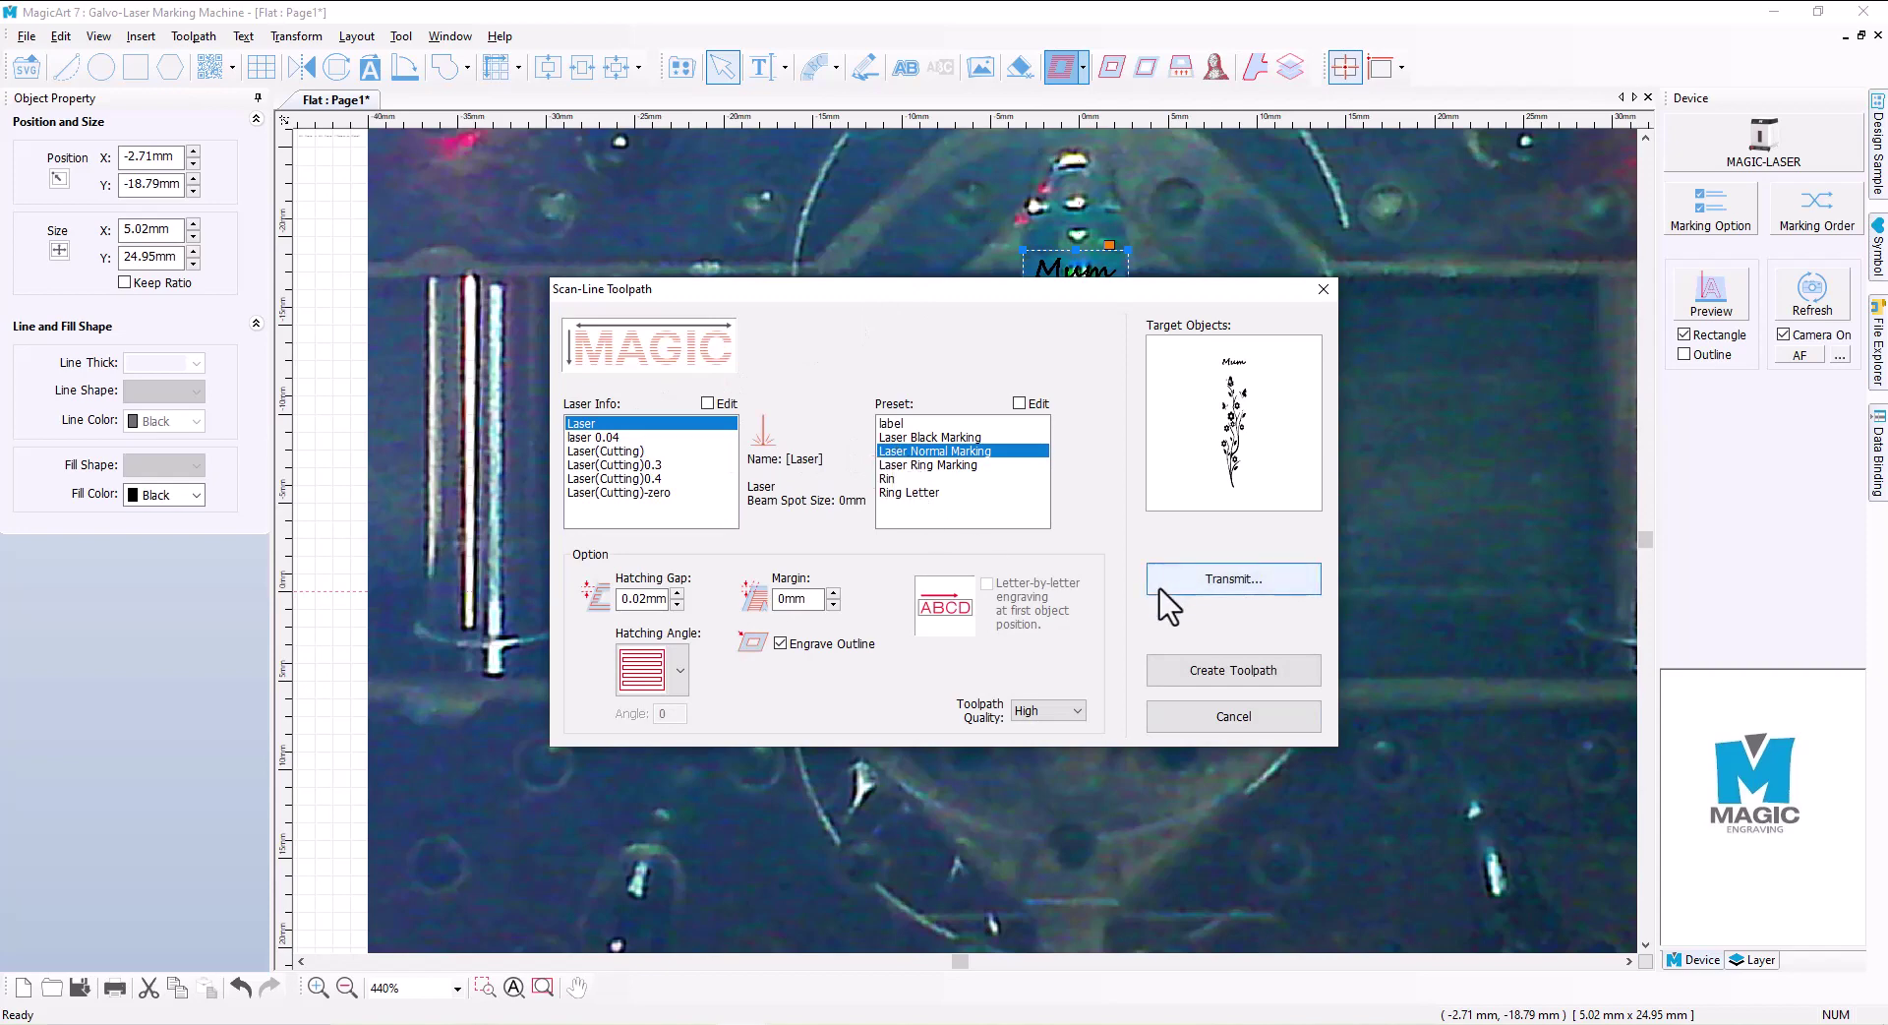
left_click(1217, 672)
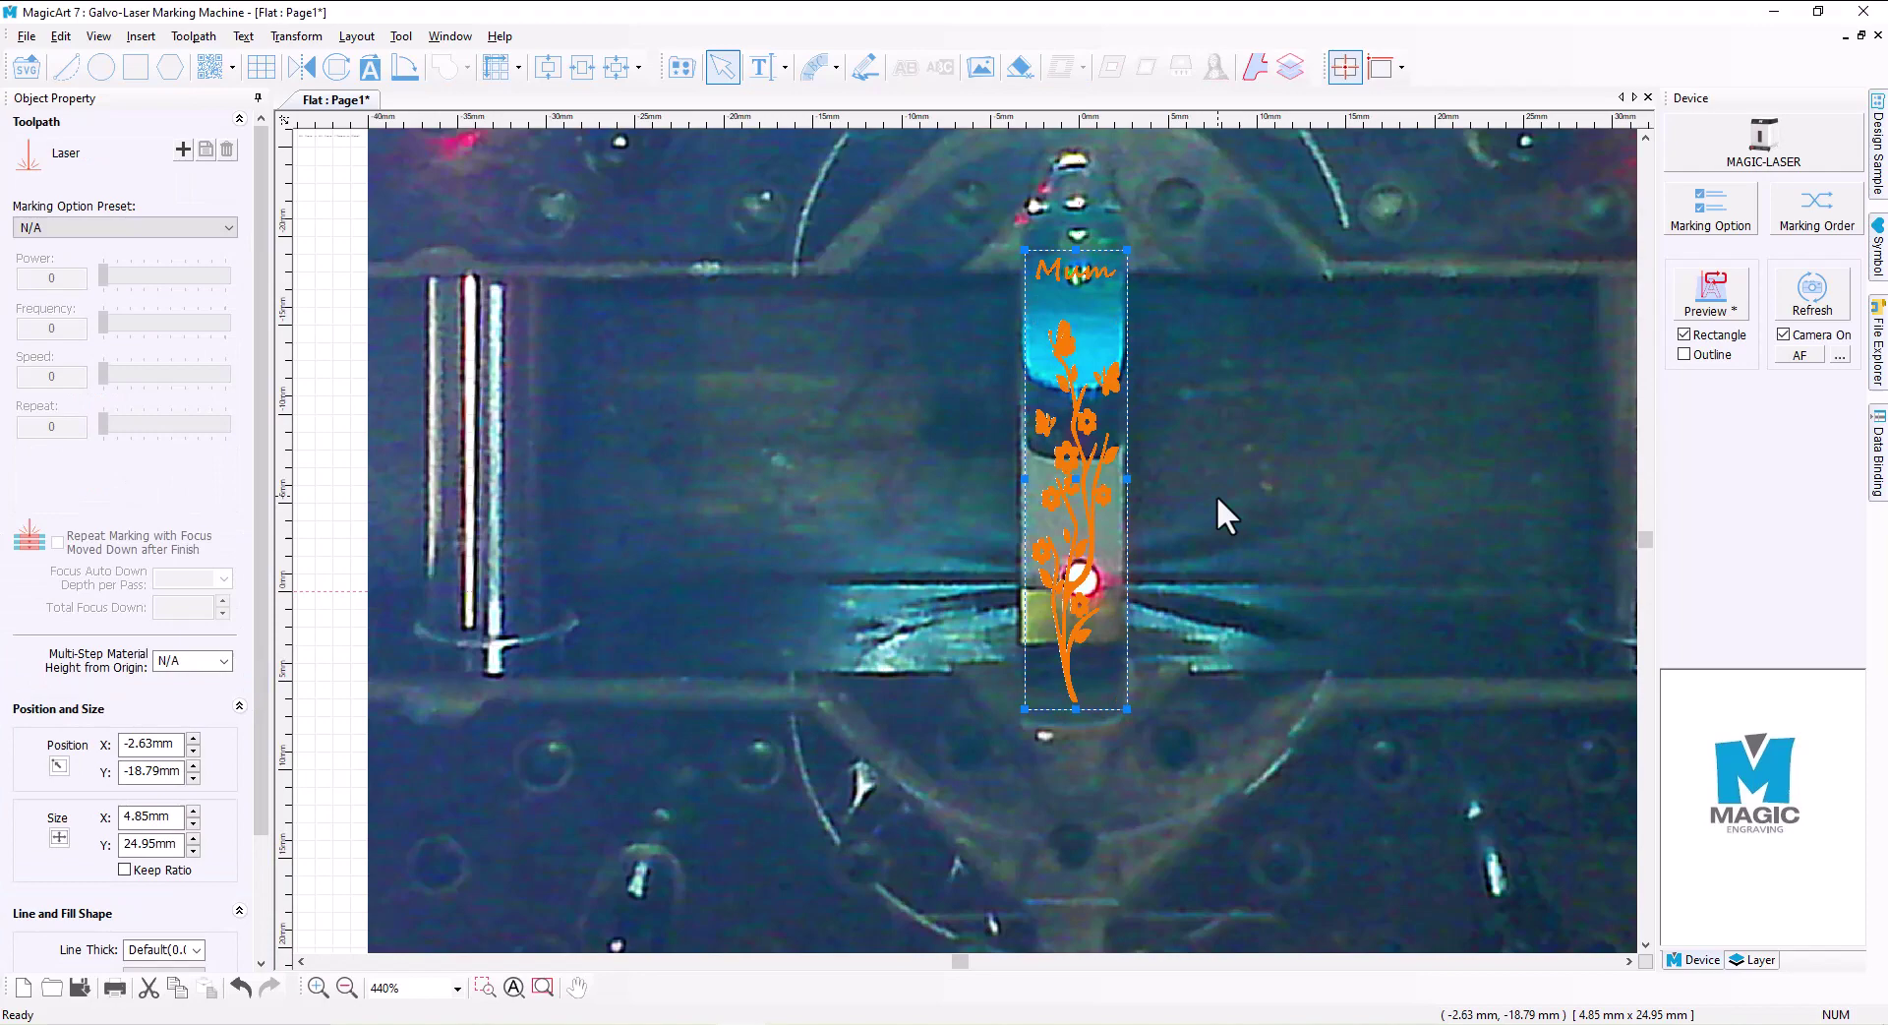
scroll(1071, 280, "up", 4)
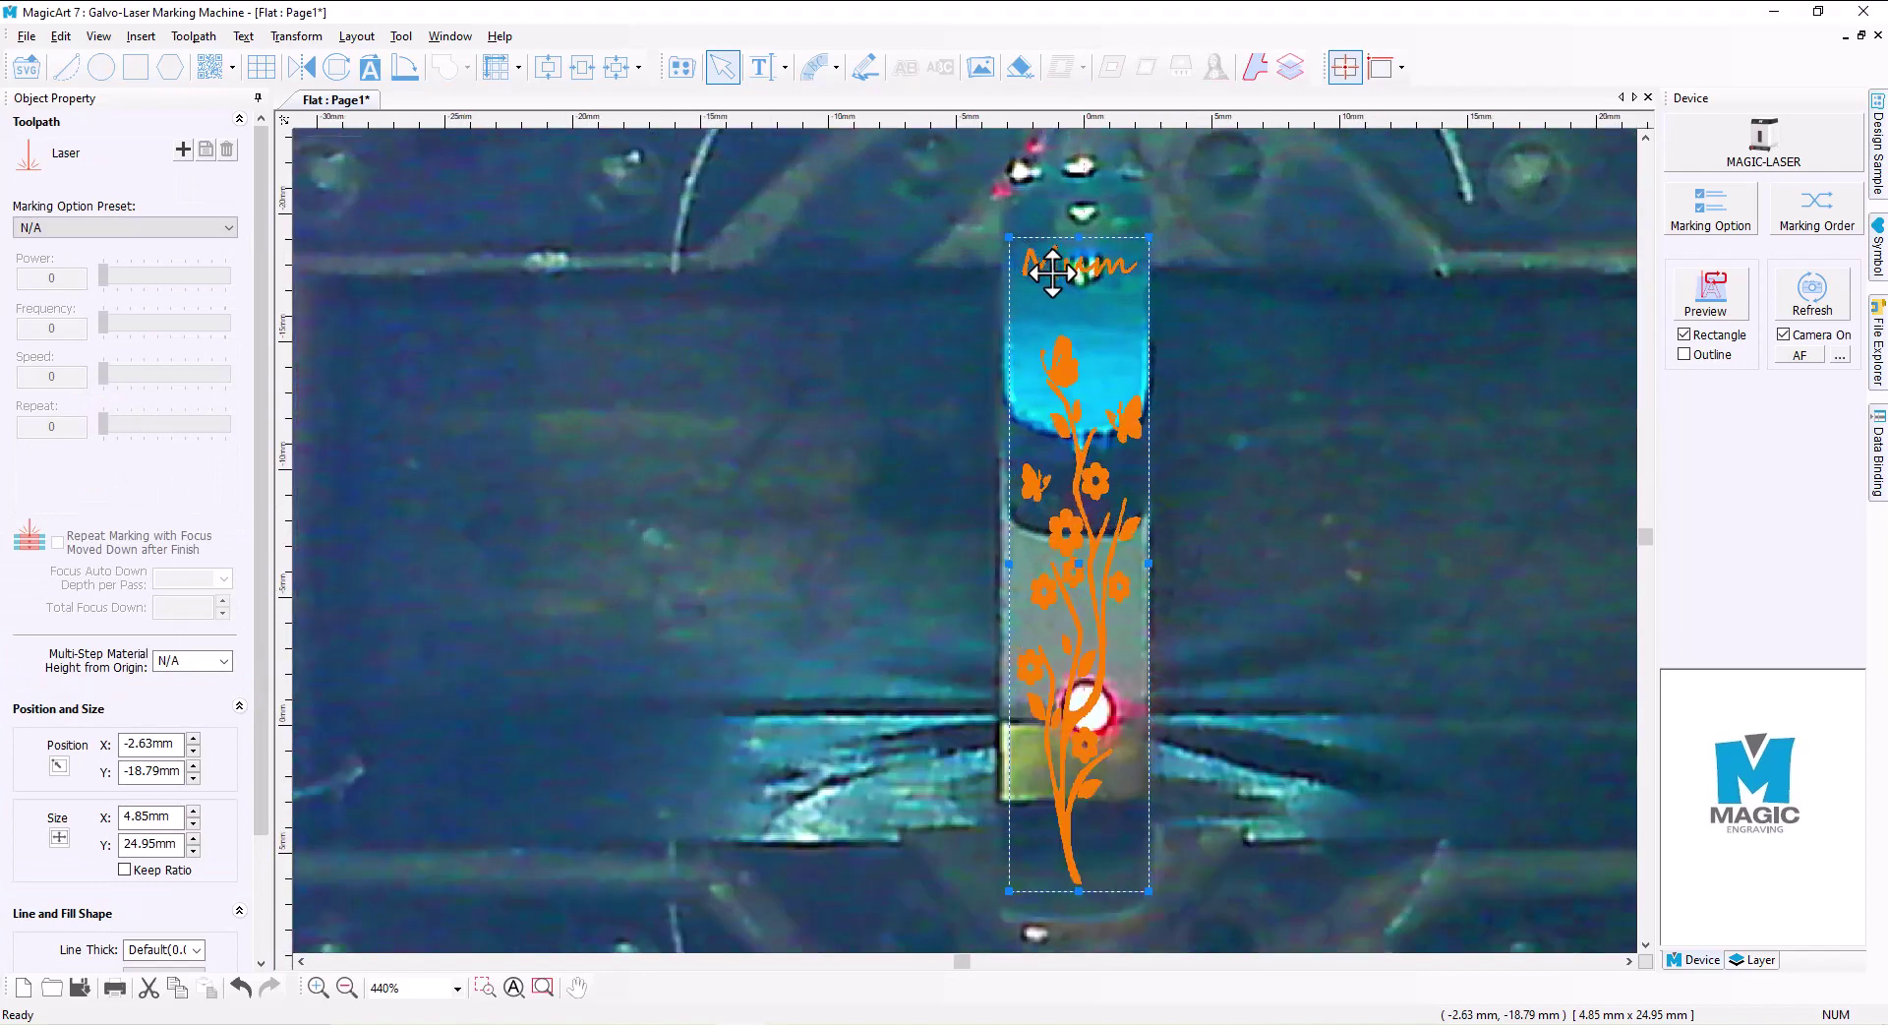
scroll(1014, 250, "up", 5)
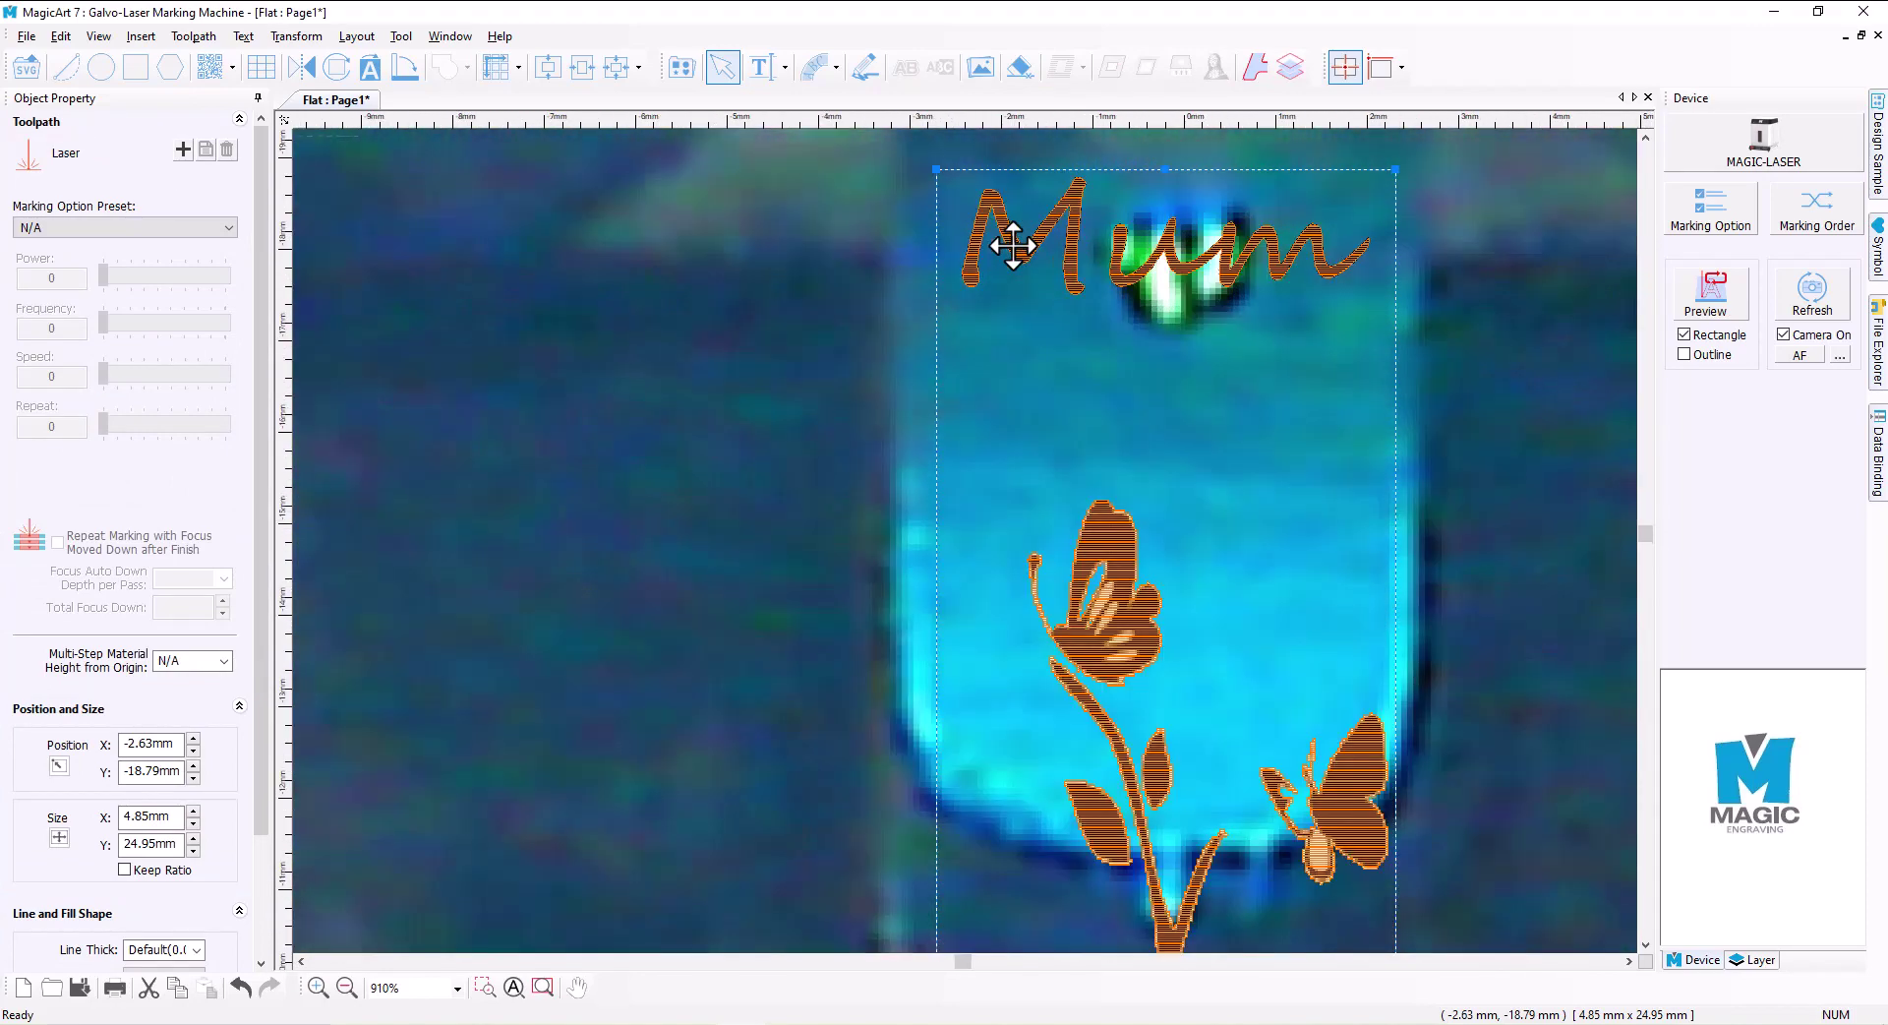
scroll(1014, 246, "up", 2)
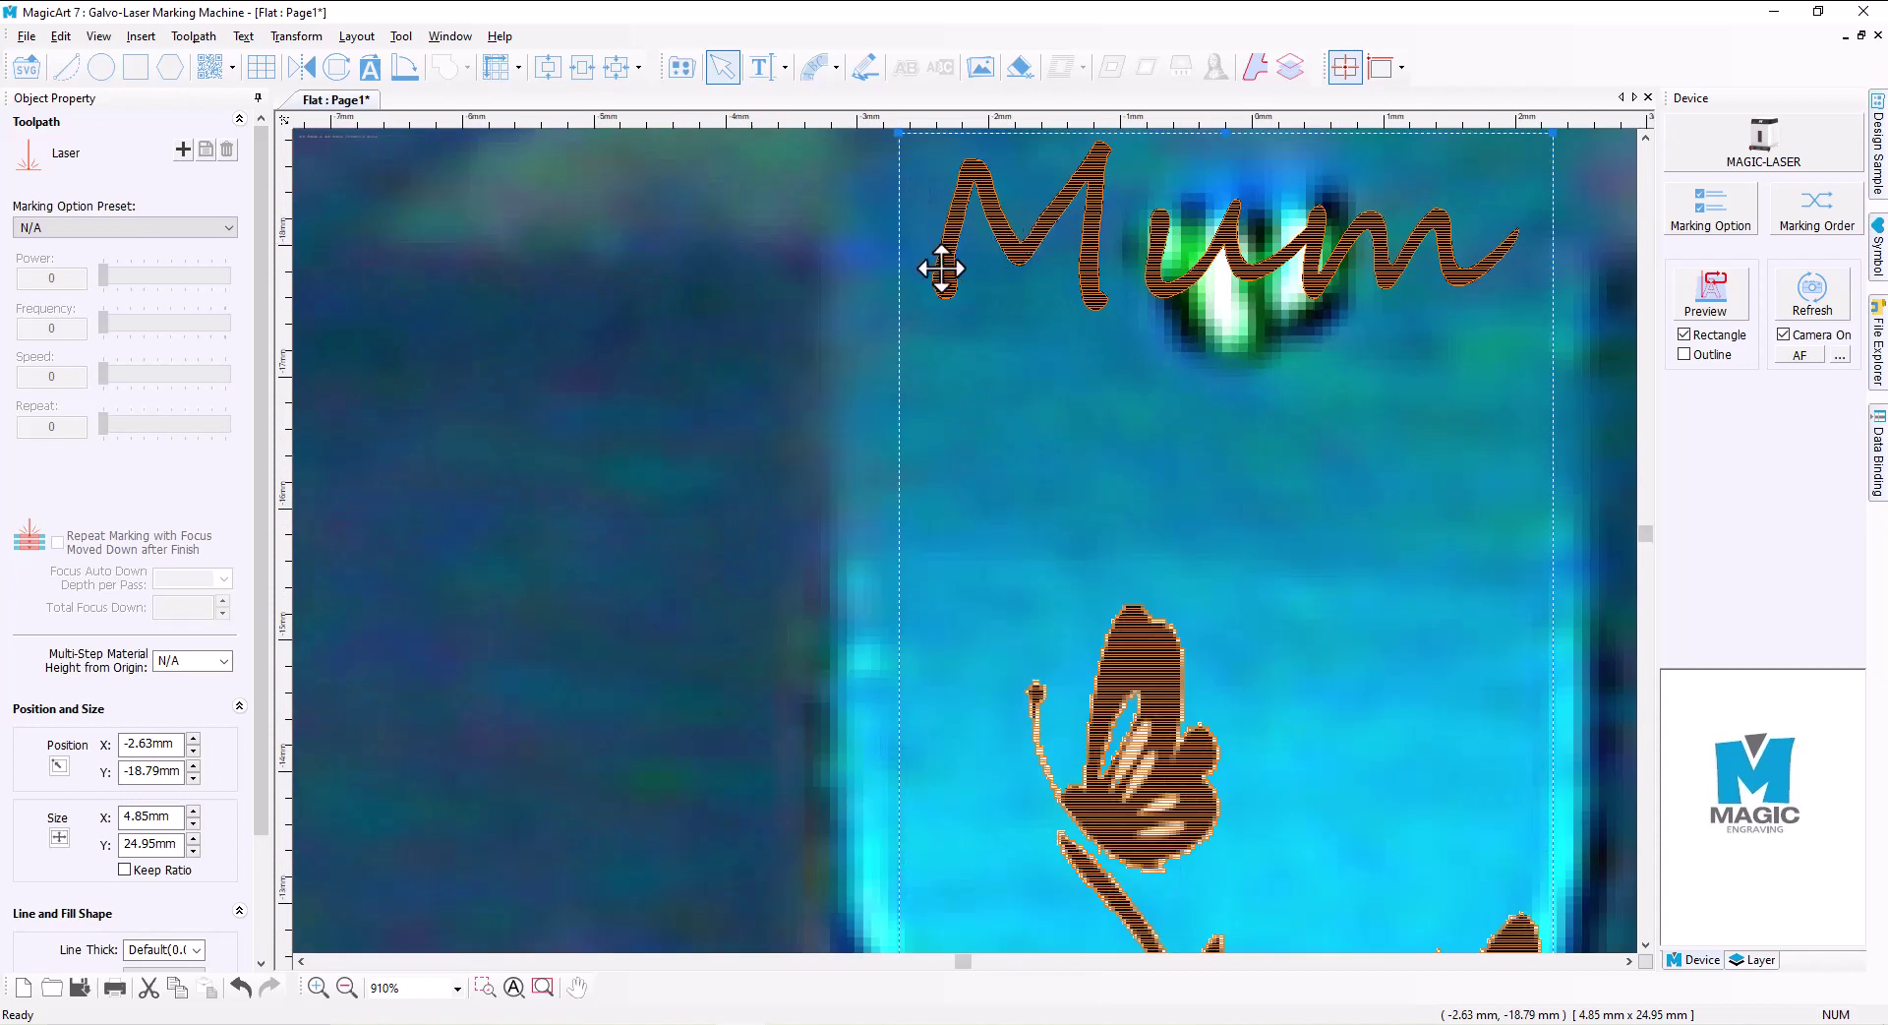
scroll(986, 163, "up", 1)
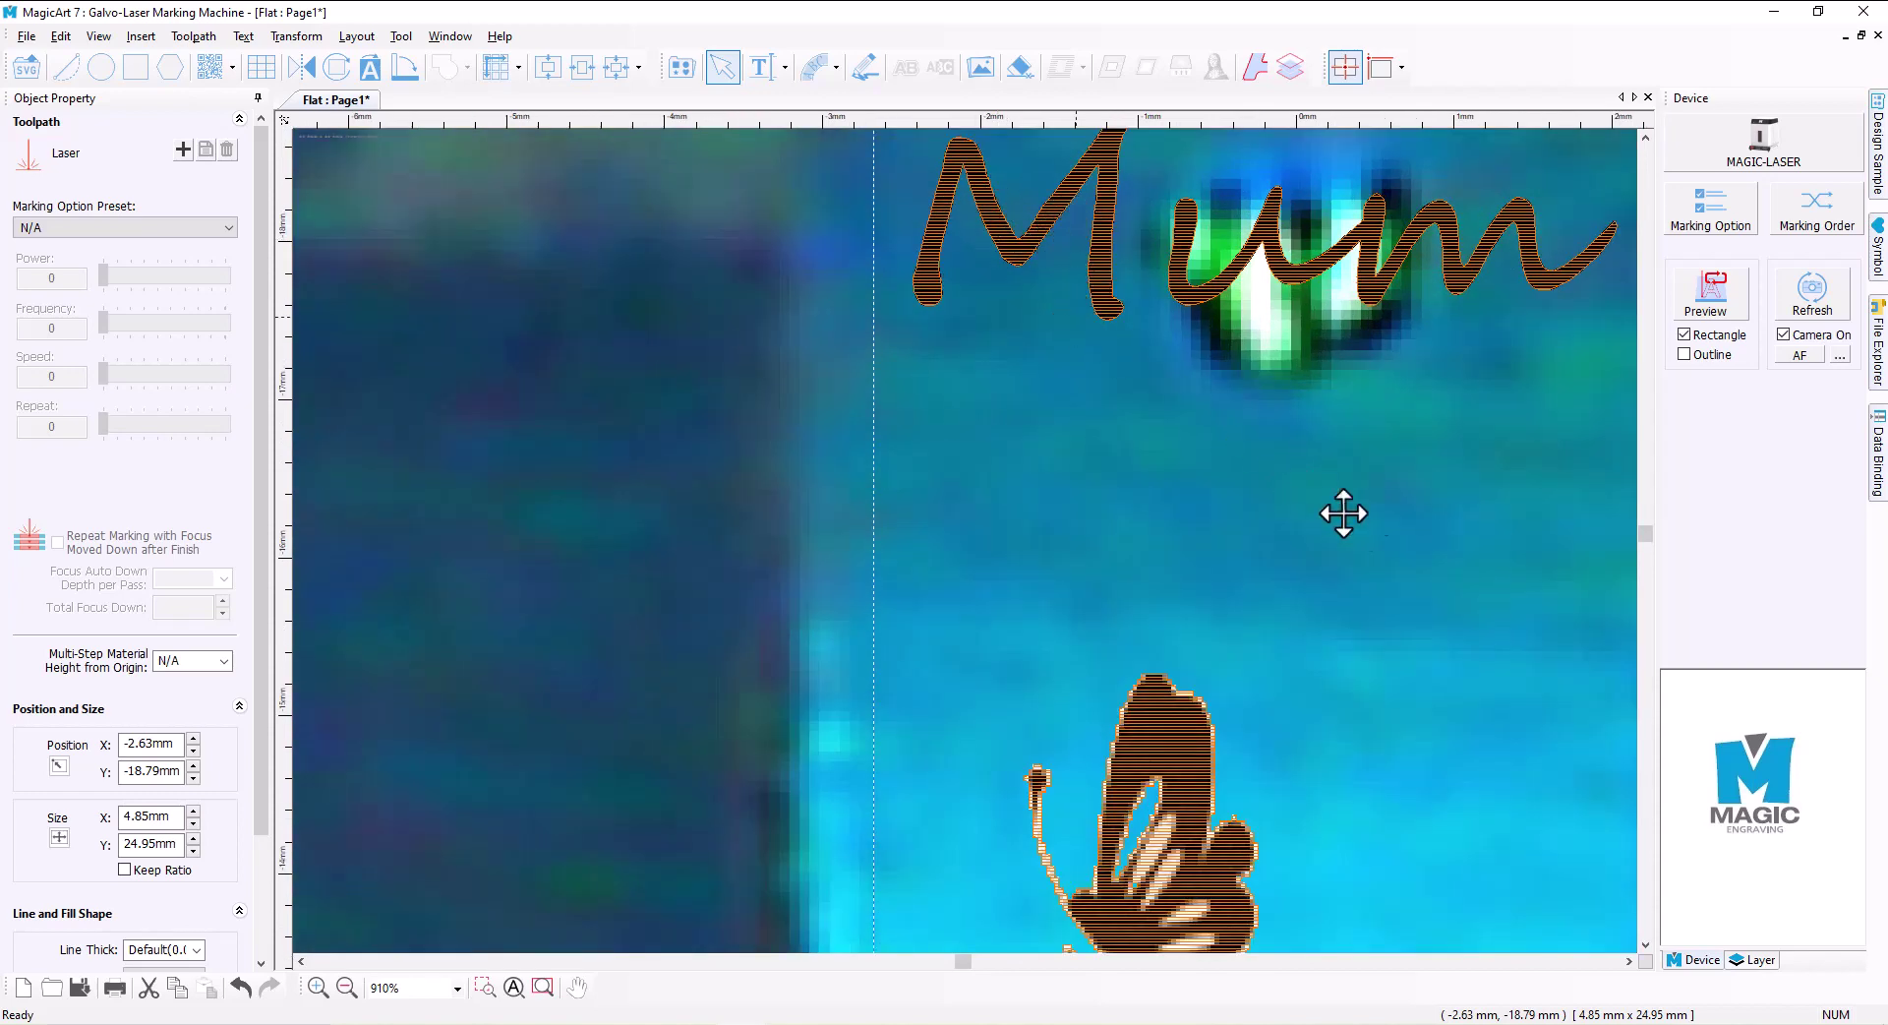
scroll(1341, 510, "down", 4)
scroll(1374, 543, "down", 5)
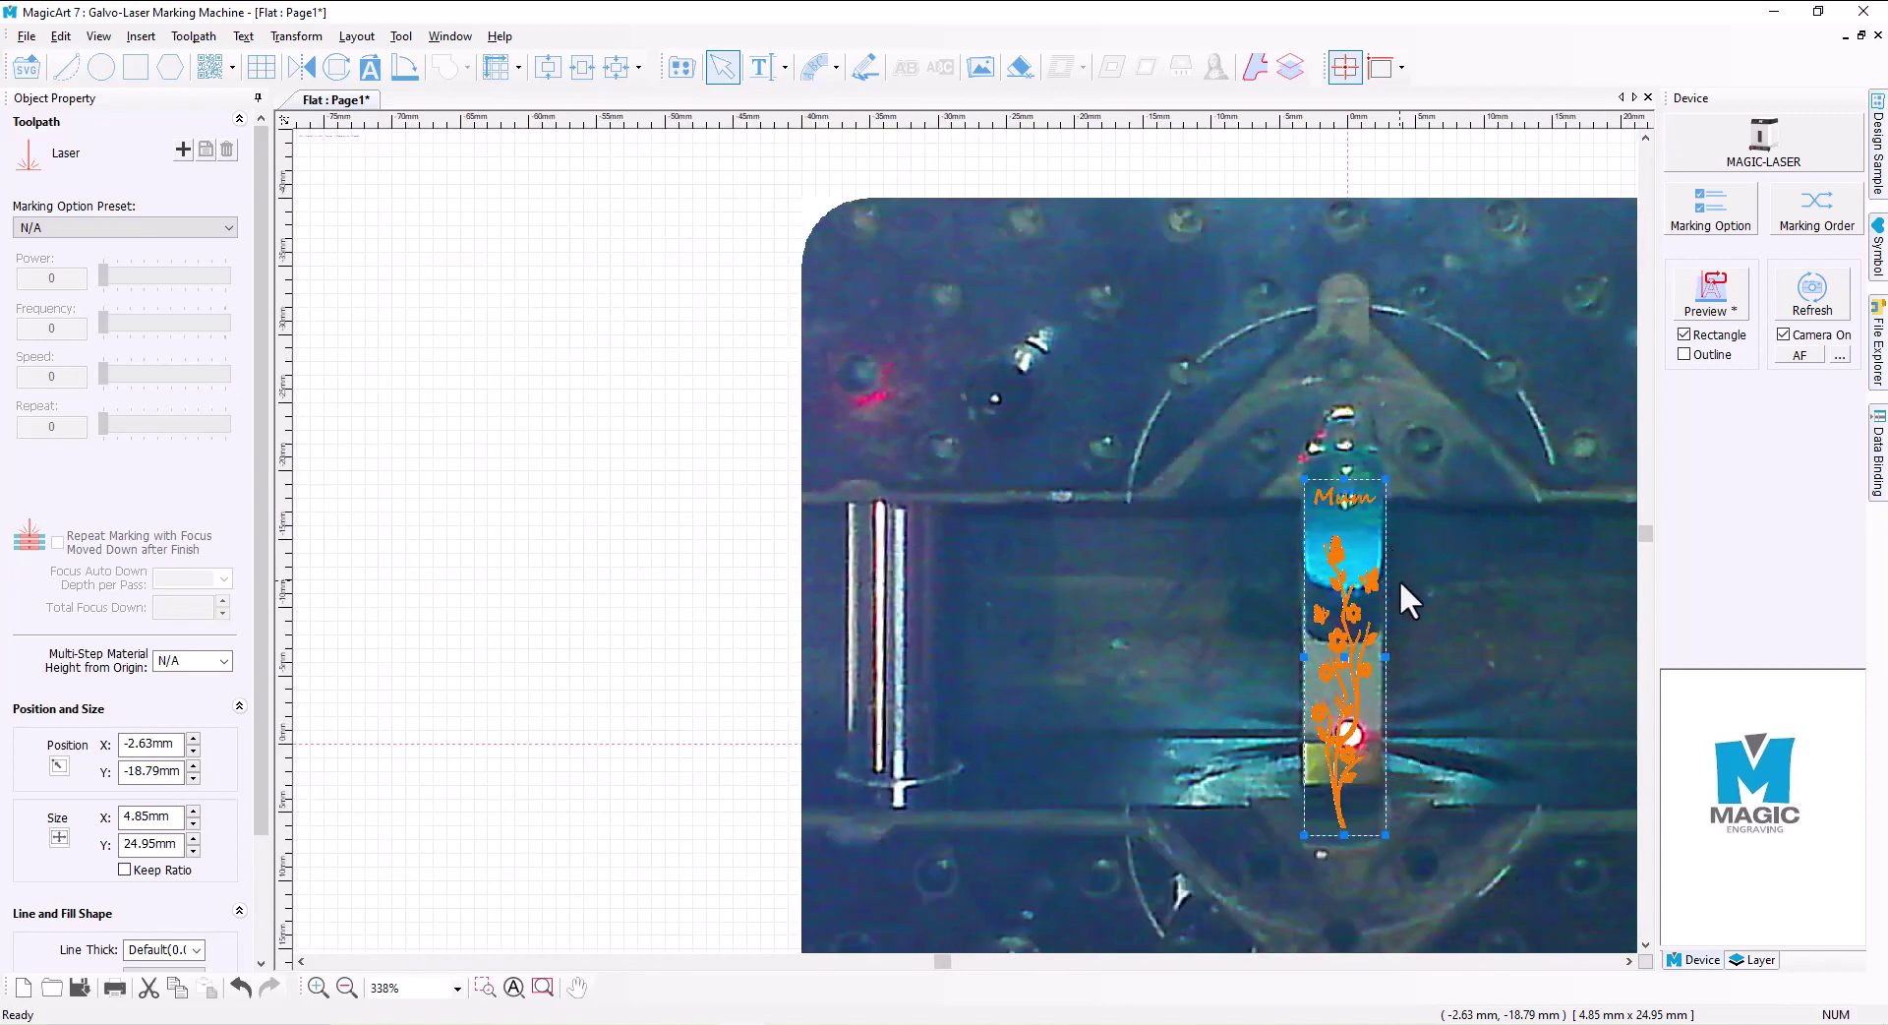
Step: Load the 'SUS, Steel Deep Marking-2' preset in the MAGIC-LASER Laser Option dialog
left_click(1709, 153)
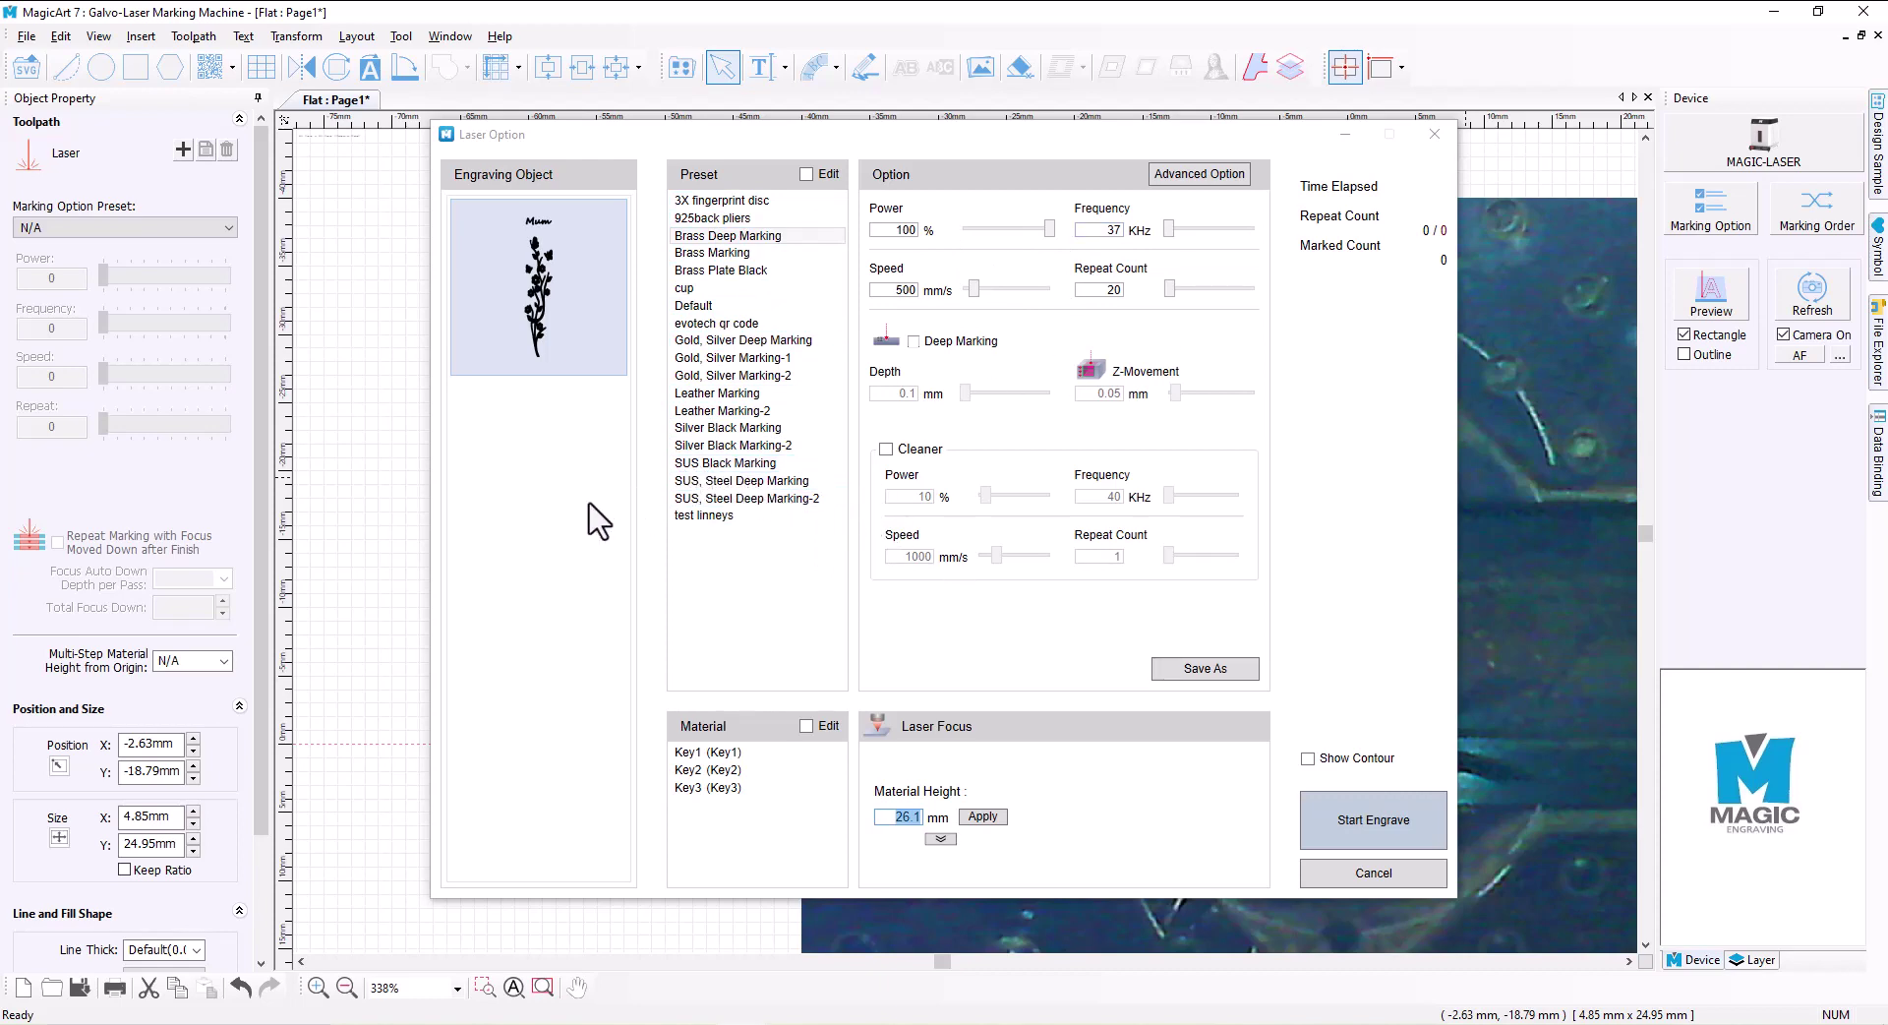
left_click(698, 500)
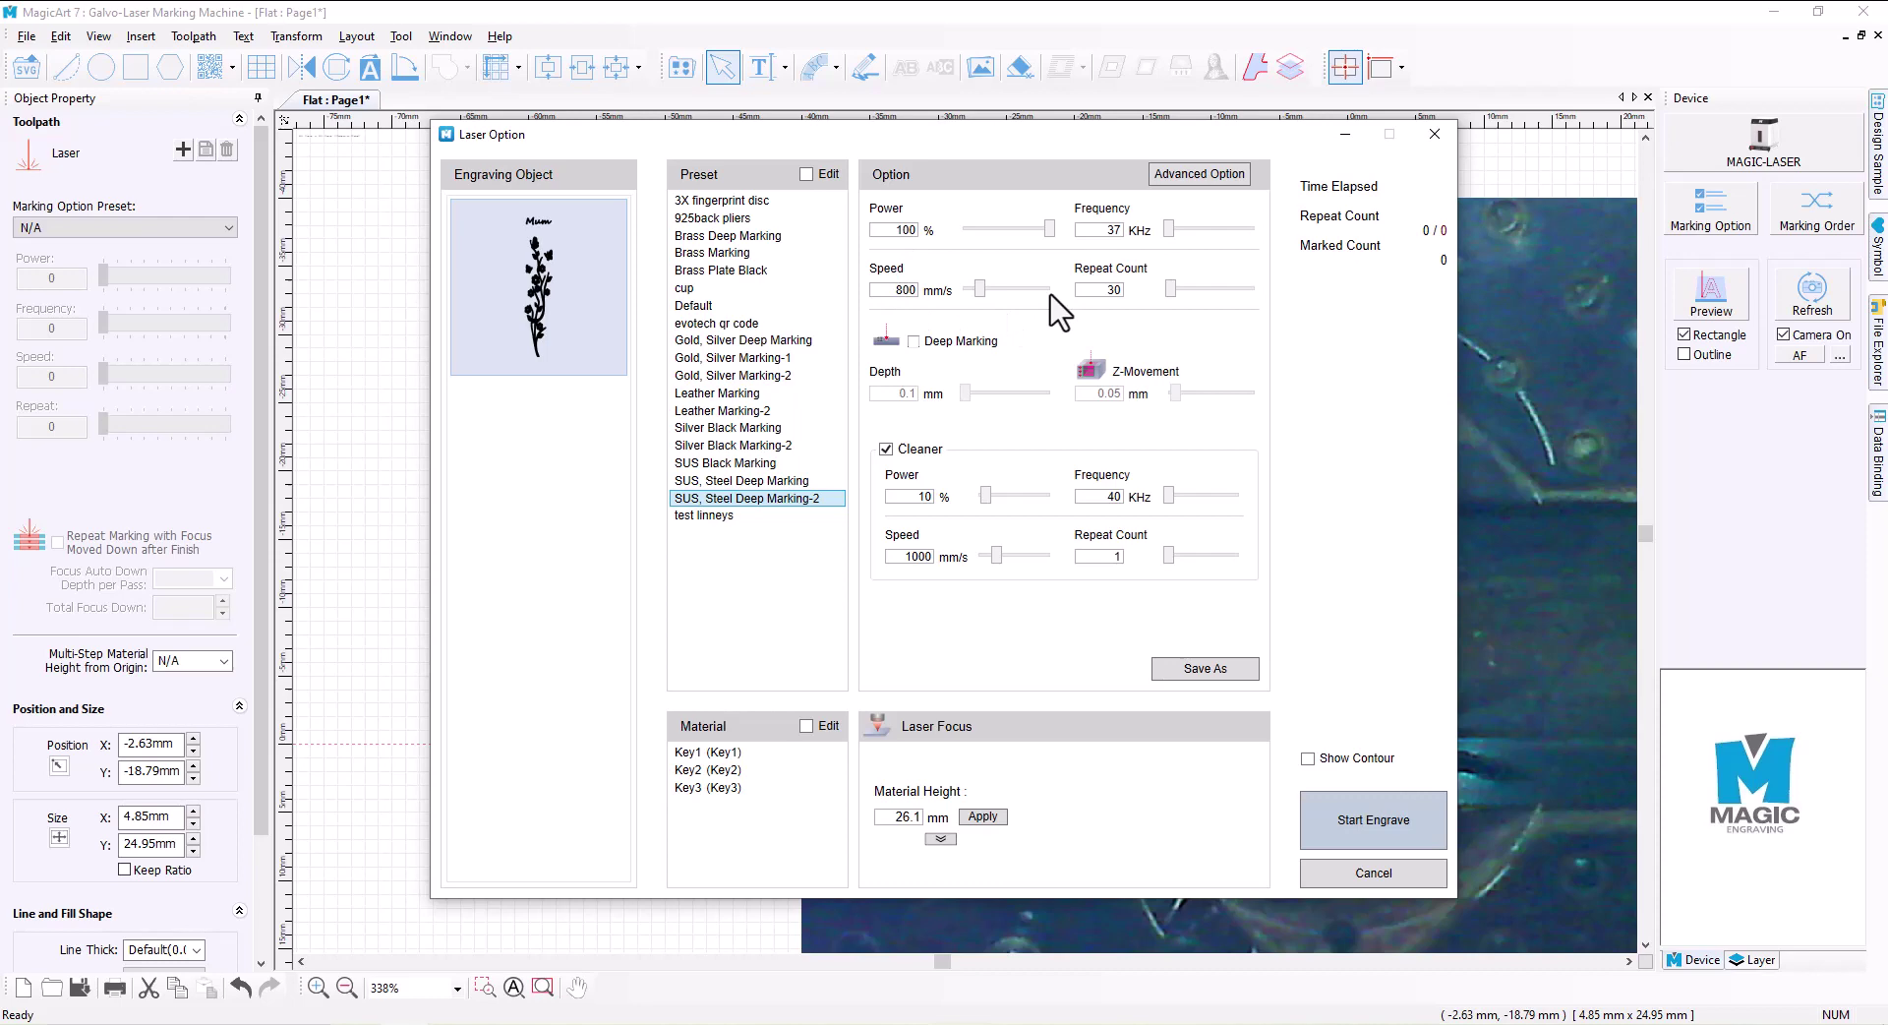
Step: Change the laser repeat count from 30 to 2
left_click(1112, 289)
key("BackSpace")
double_click(1104, 291)
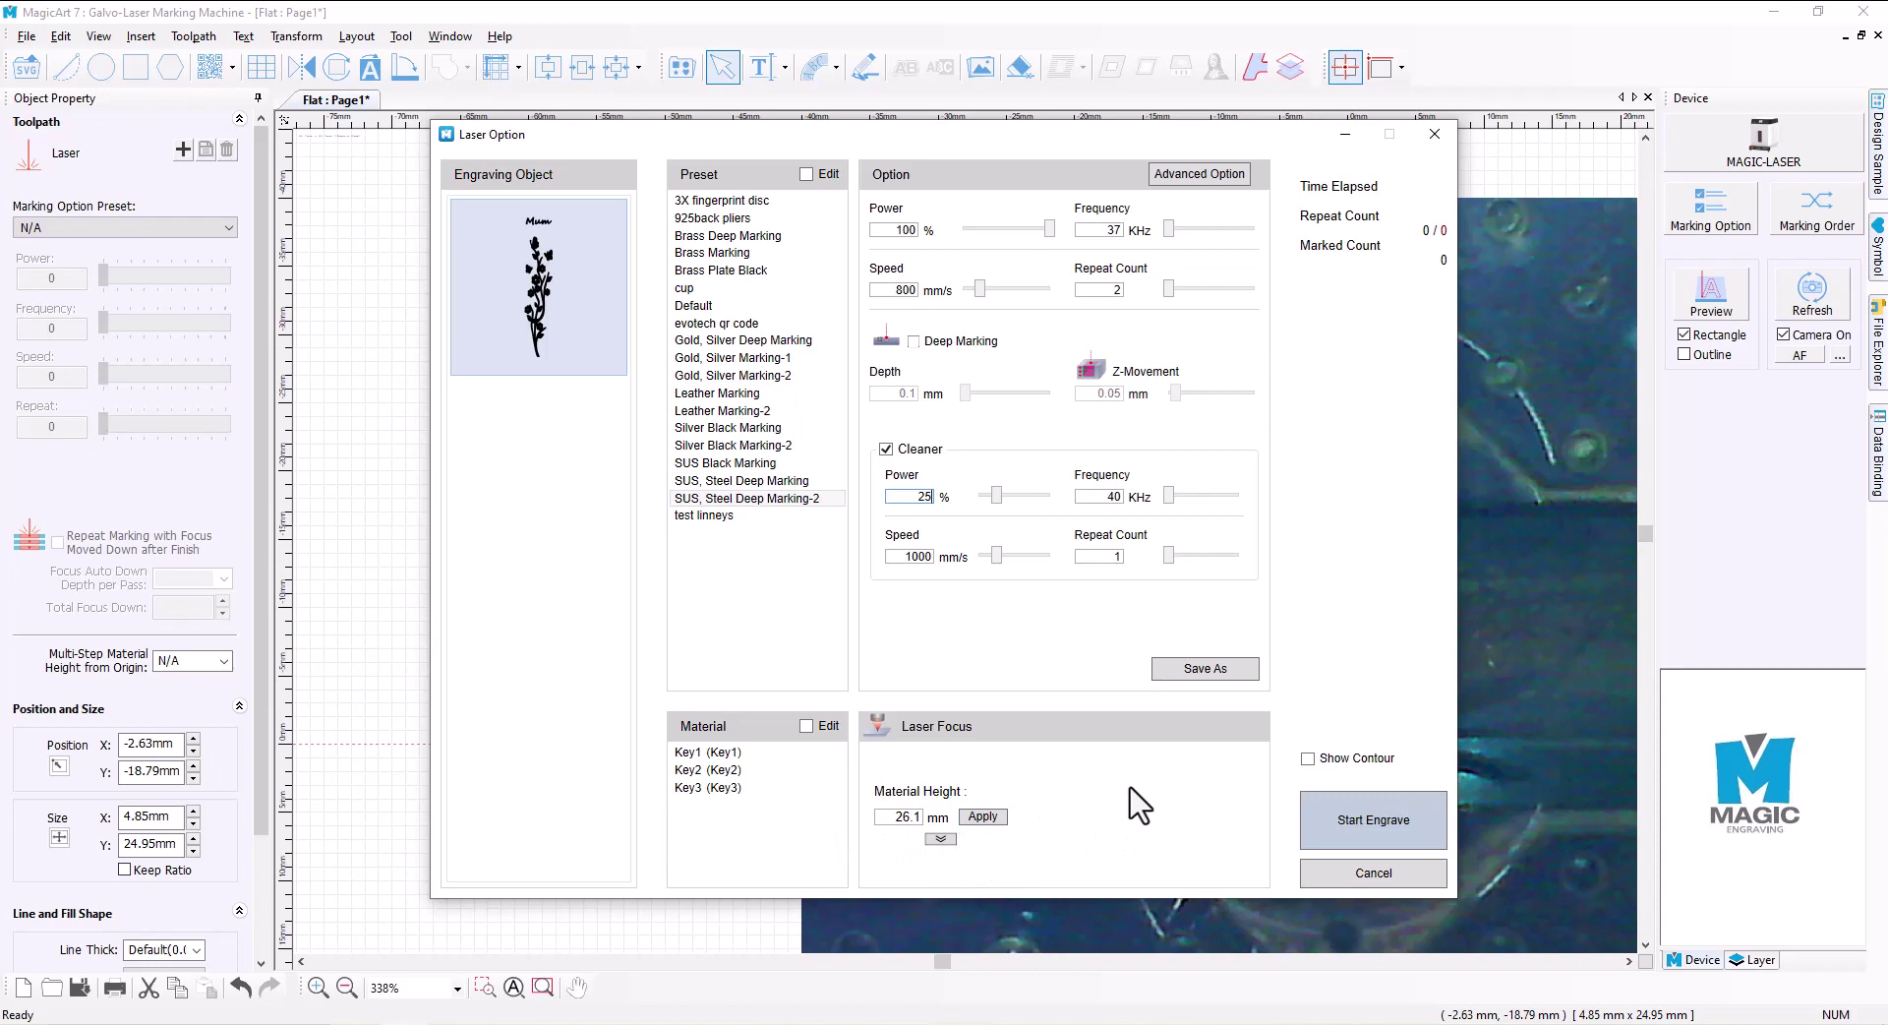
Step: Start the engraving job from the Laser Option dialog to bring up the DANGER warning
left_click(1367, 818)
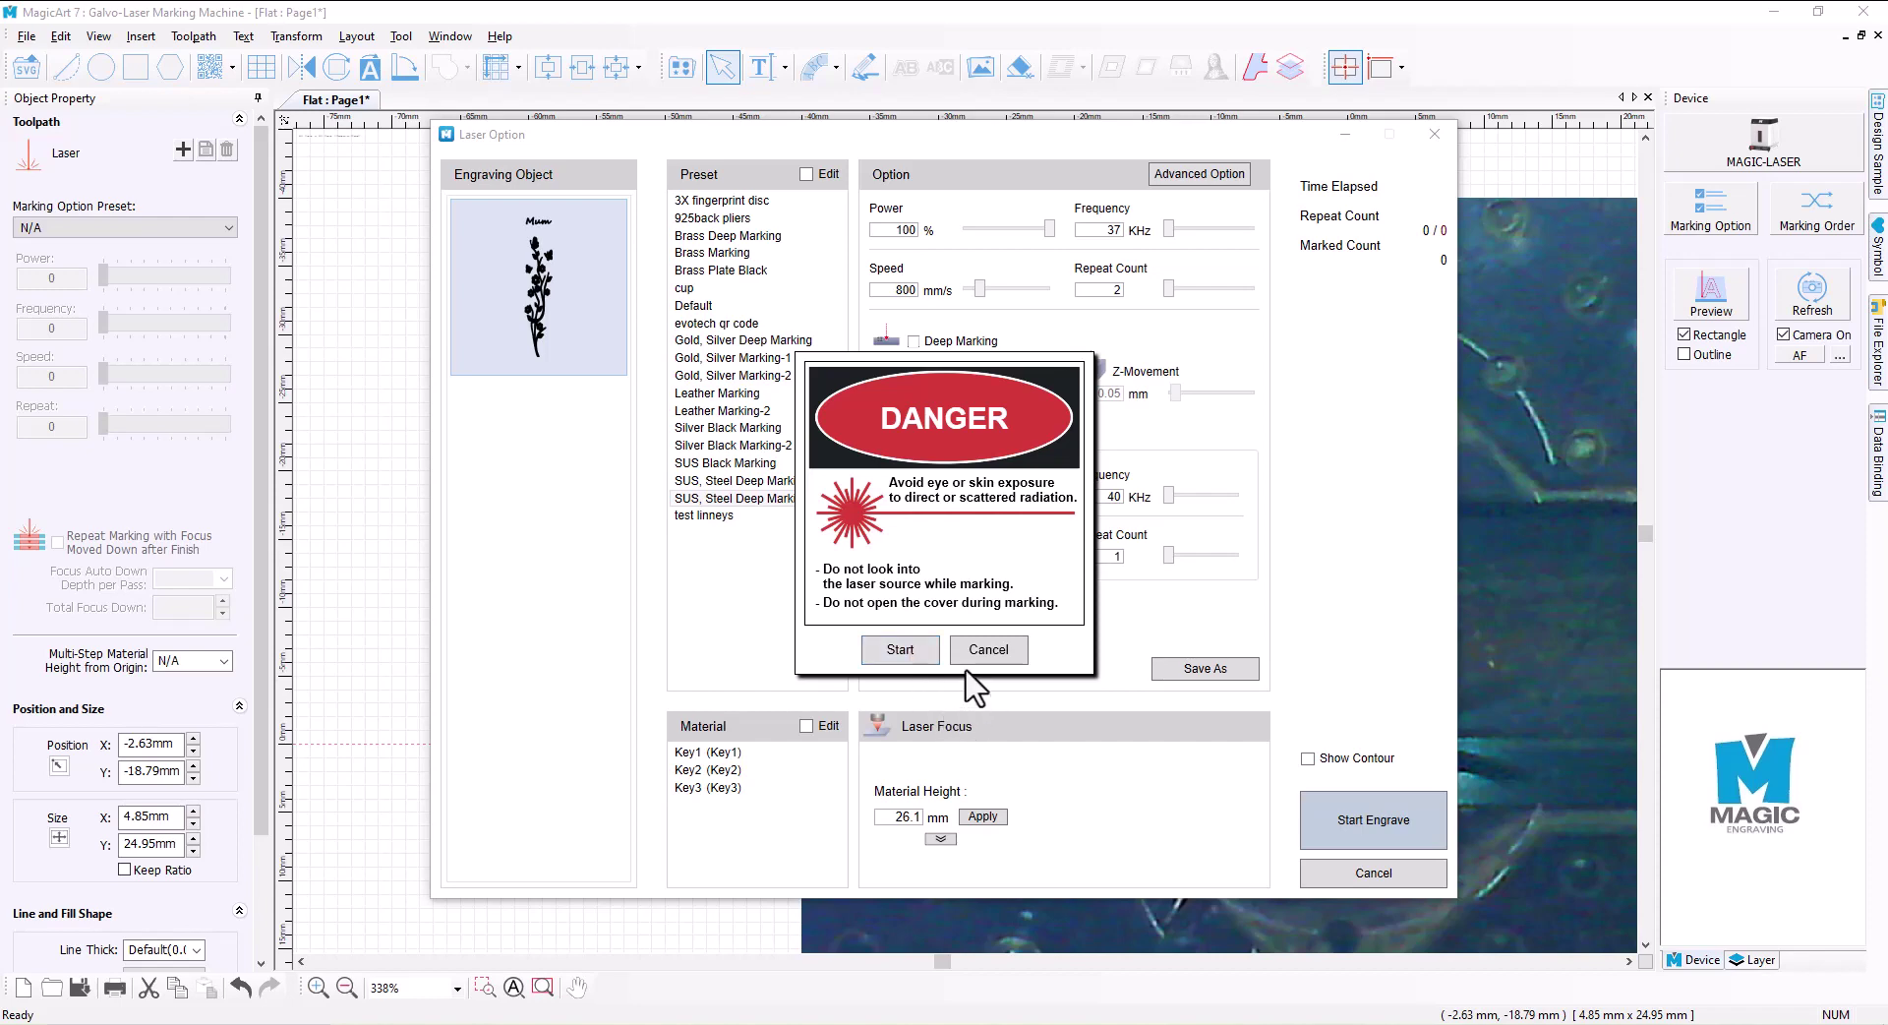
Step: Confirm the DANGER warning with Start so the laser marks the design onto the bar
left_click(903, 641)
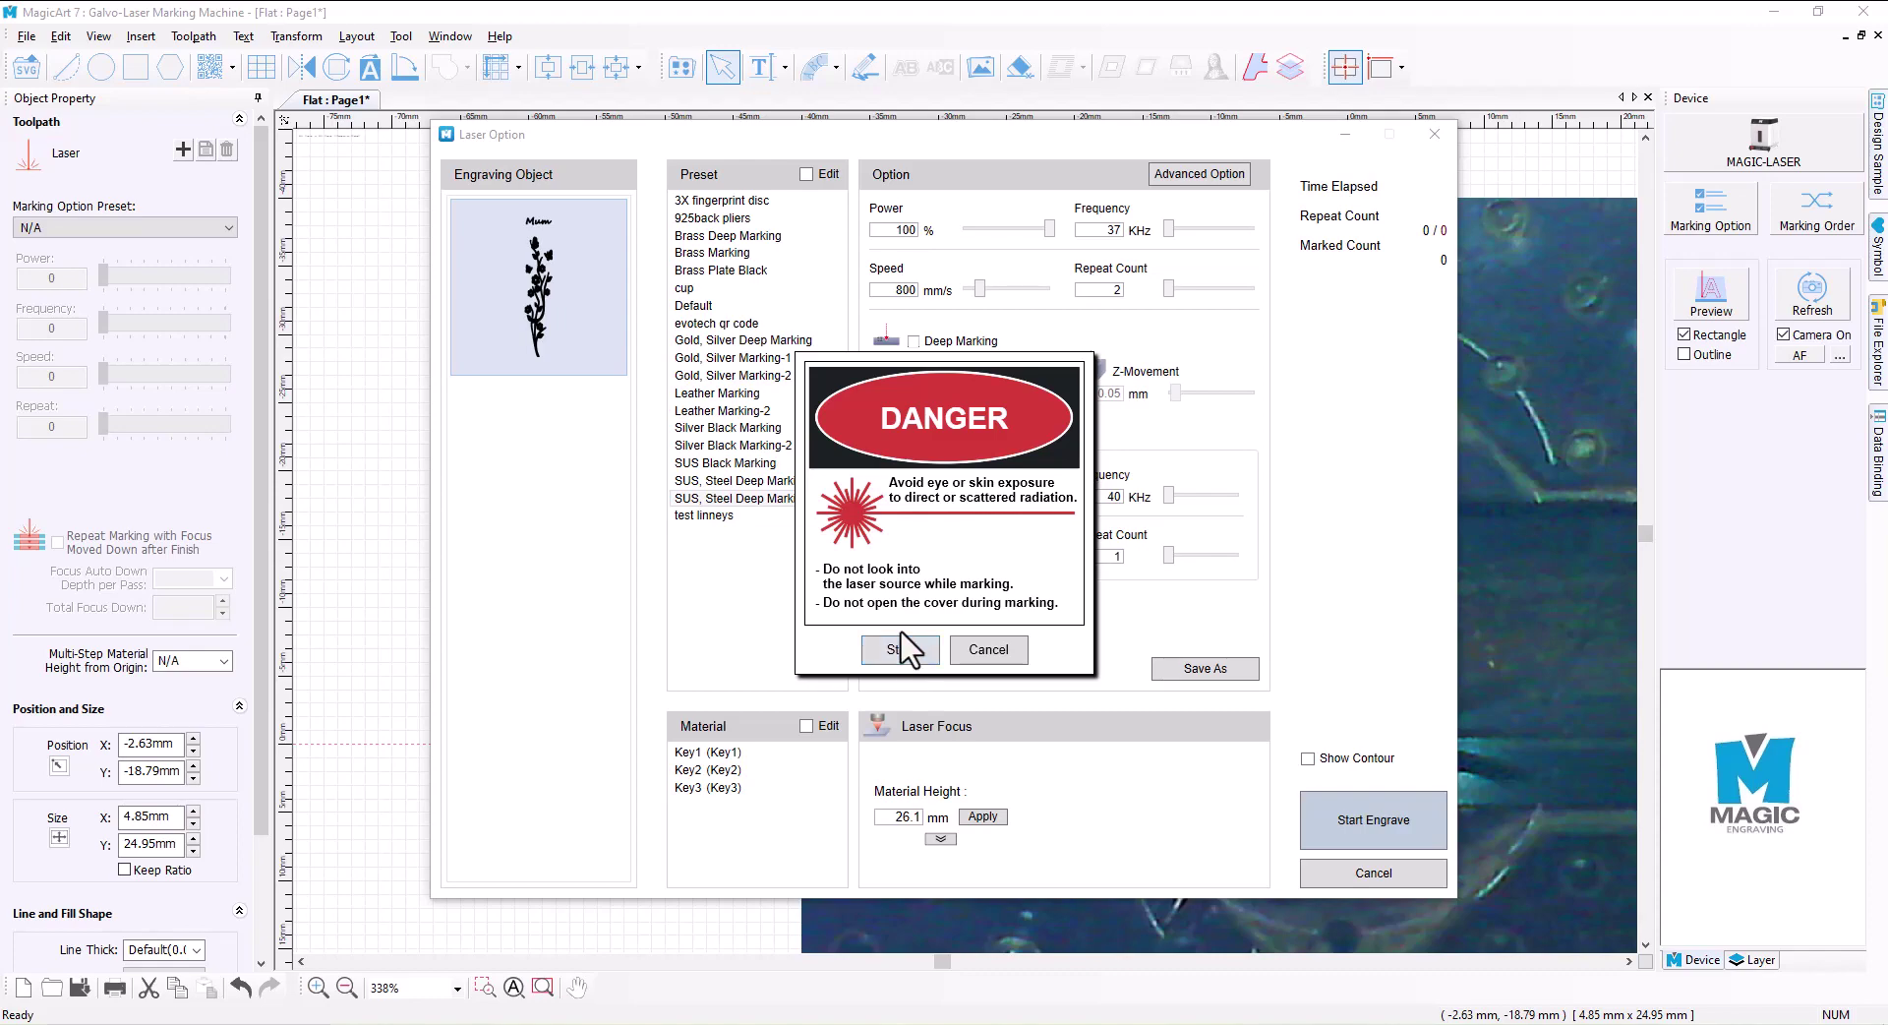